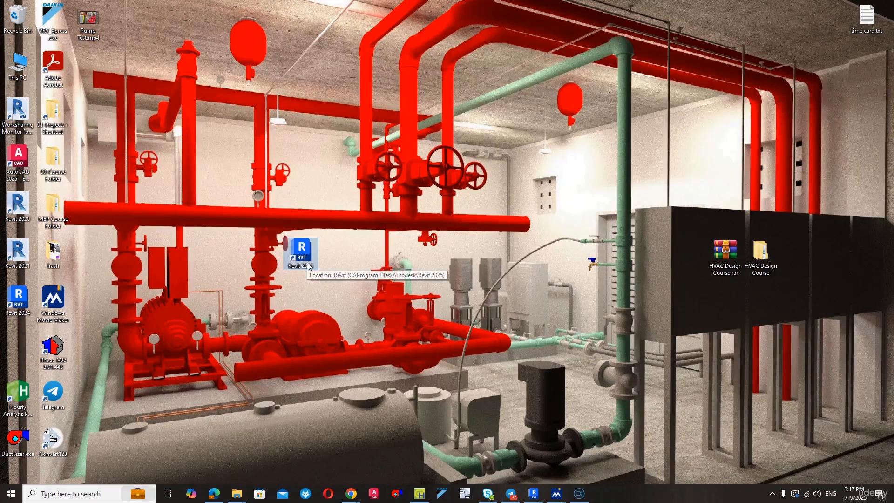
# Launch Revit 2025 from its desktop shortcut
pyautogui.doubleClick(308, 266)
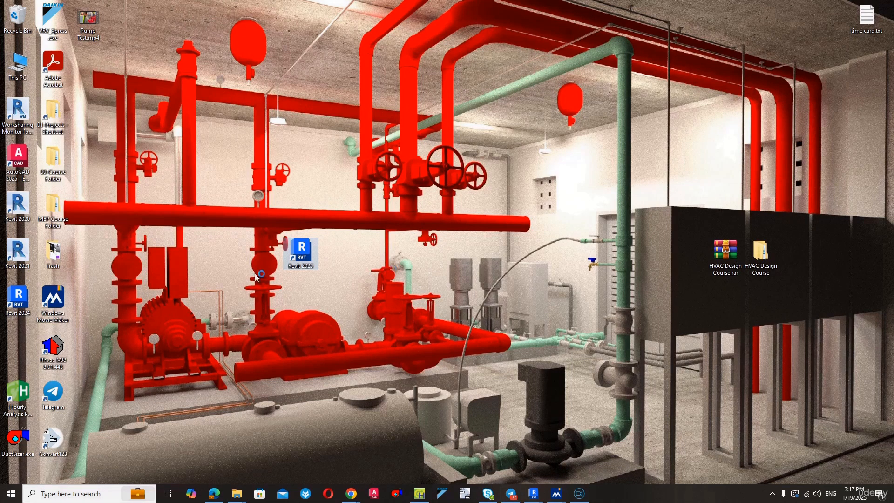
pyautogui.click(18, 255)
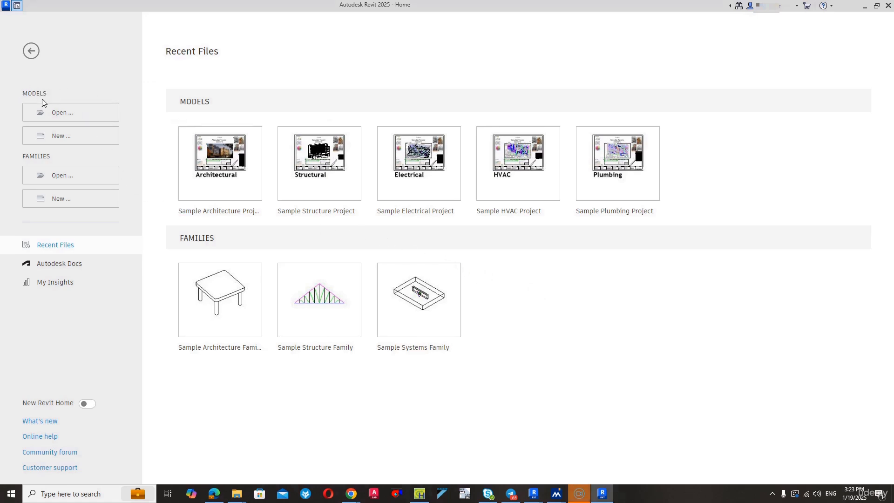
pyautogui.doubleClick(41, 156)
pyautogui.moveTo(51, 93); pyautogui.dragTo(23, 93)
pyautogui.moveTo(52, 157); pyautogui.dragTo(26, 157)
pyautogui.click(63, 156)
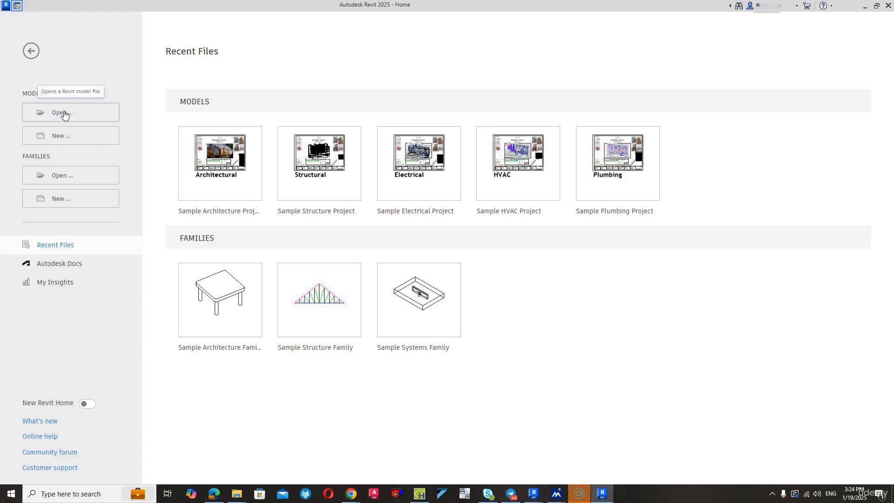
# Start a new project and browse for a template file instead of using the listed multi-discipline ones
pyautogui.click(64, 141)
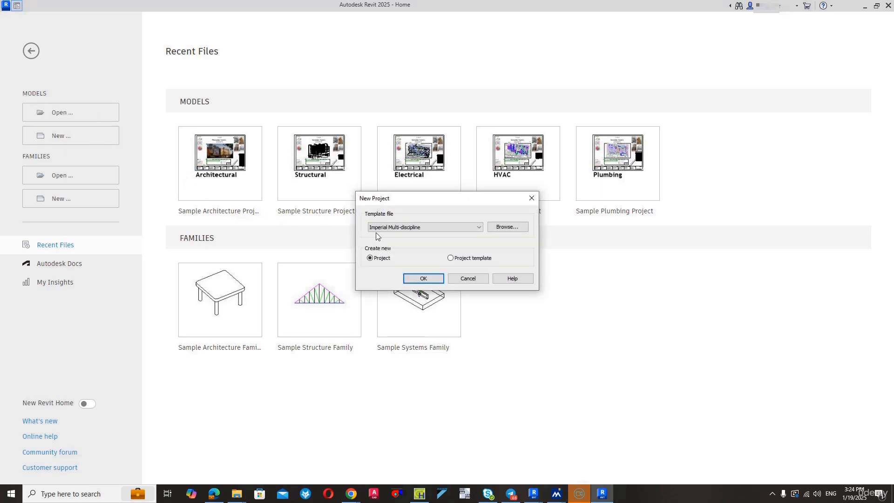
pyautogui.click(432, 228)
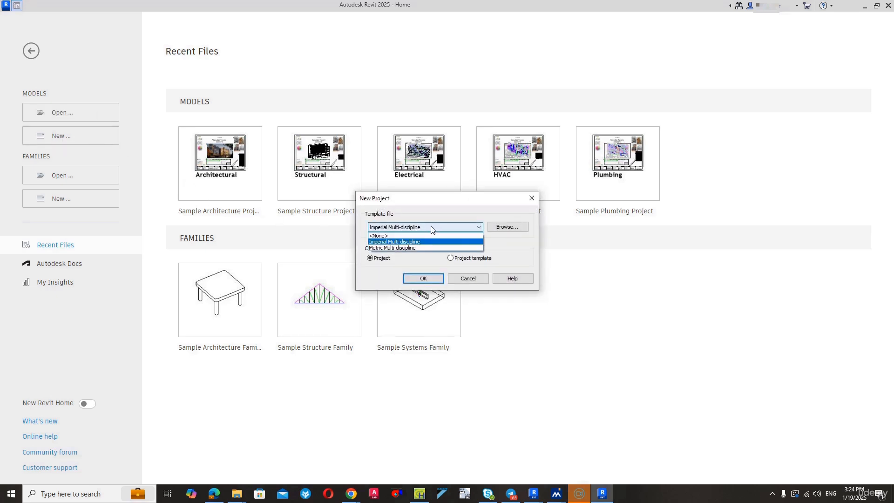
pyautogui.click(506, 230)
pyautogui.click(505, 227)
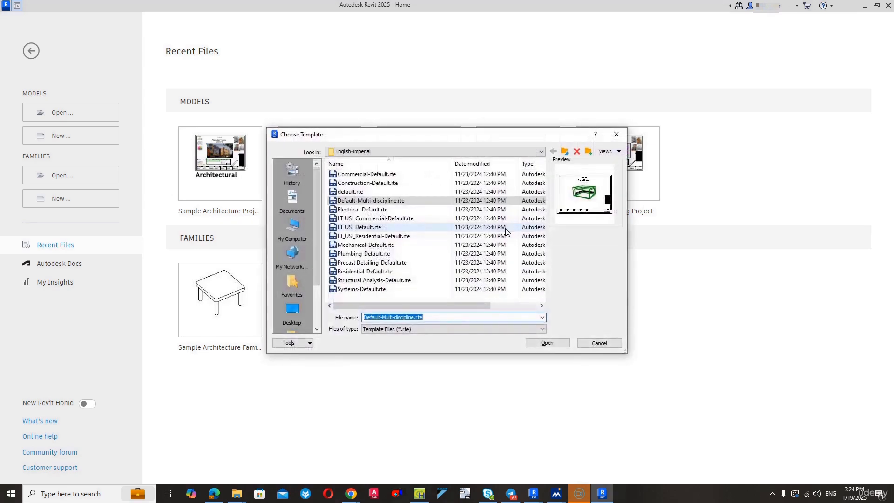
# Go up to the Templates folder, open its English folder and select the Mechanical-Default_Metric.rte template
pyautogui.click(373, 152)
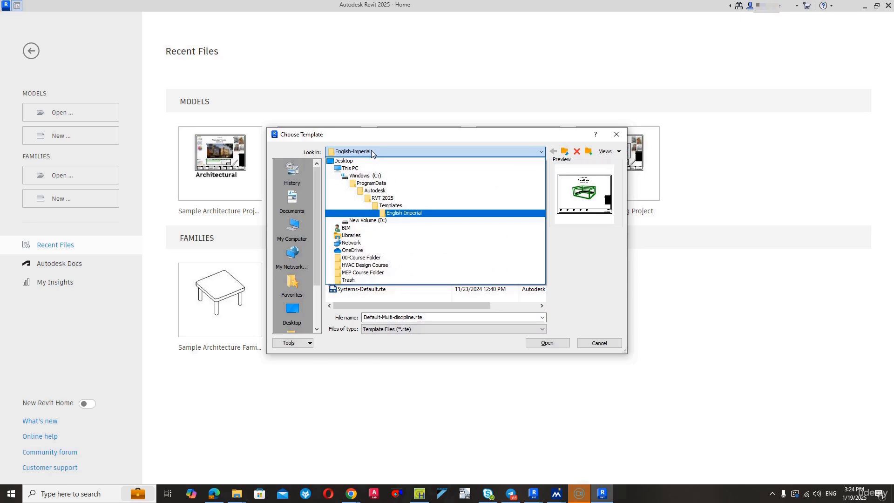
pyautogui.click(399, 206)
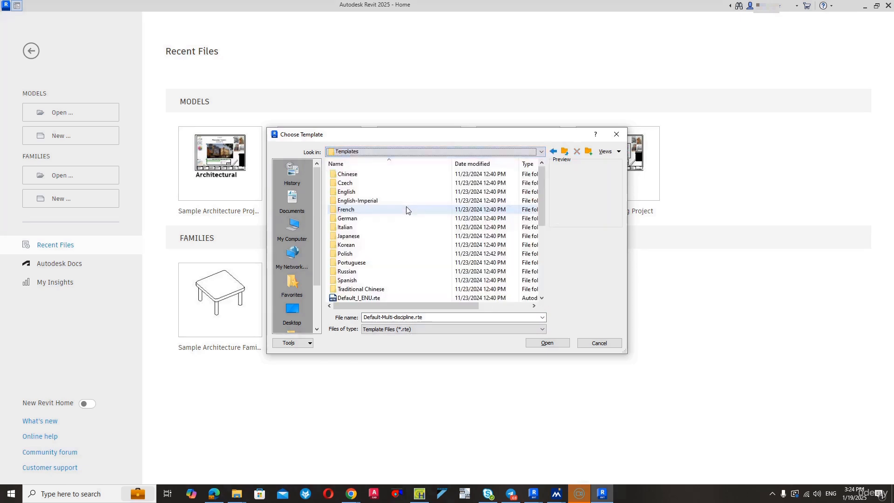
pyautogui.click(350, 192)
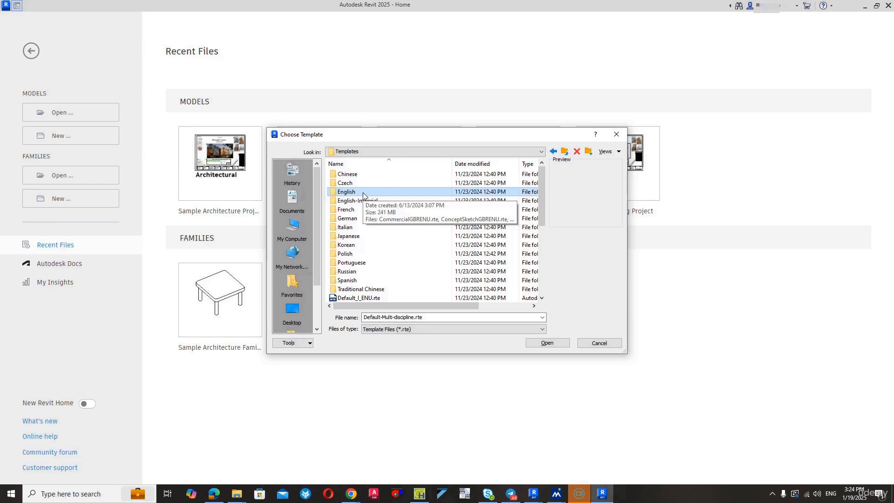
pyautogui.doubleClick(363, 195)
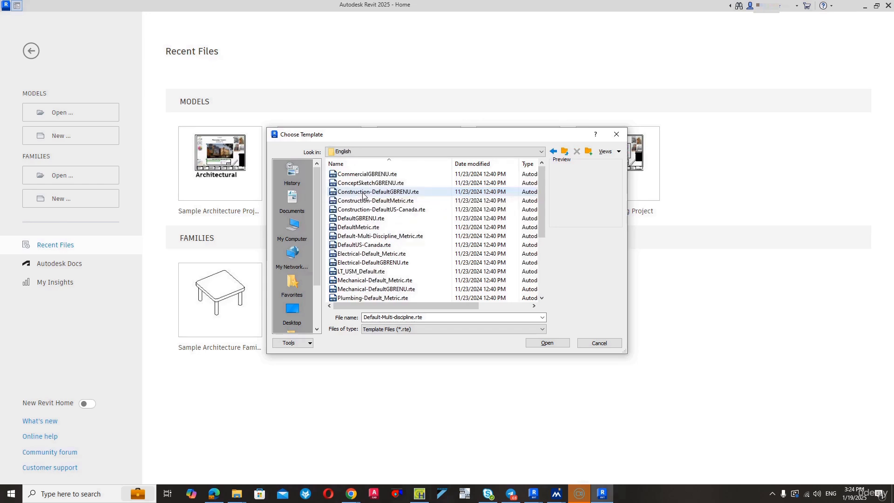
pyautogui.click(374, 281)
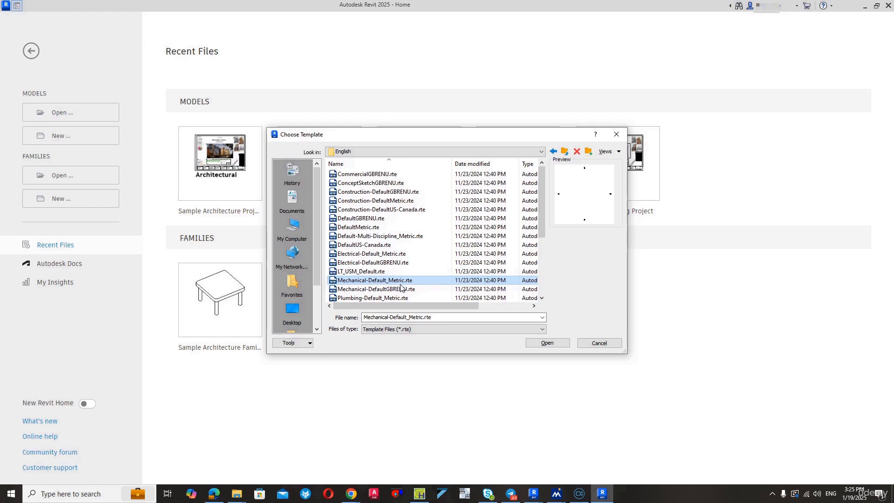
# Locate the Mechanical-Default_Metric.rte template in the 00-Mechanical Template folder of the HVAC Design Course folder on the desktop
pyautogui.click(300, 315)
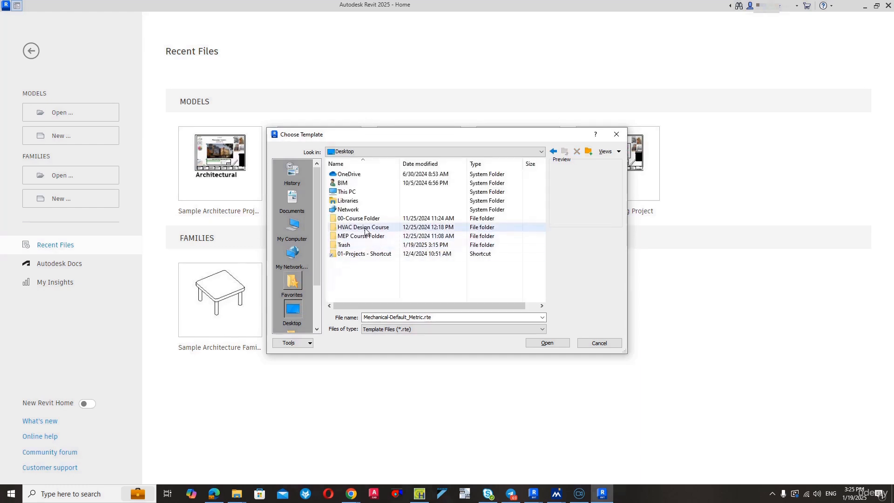
pyautogui.doubleClick(366, 228)
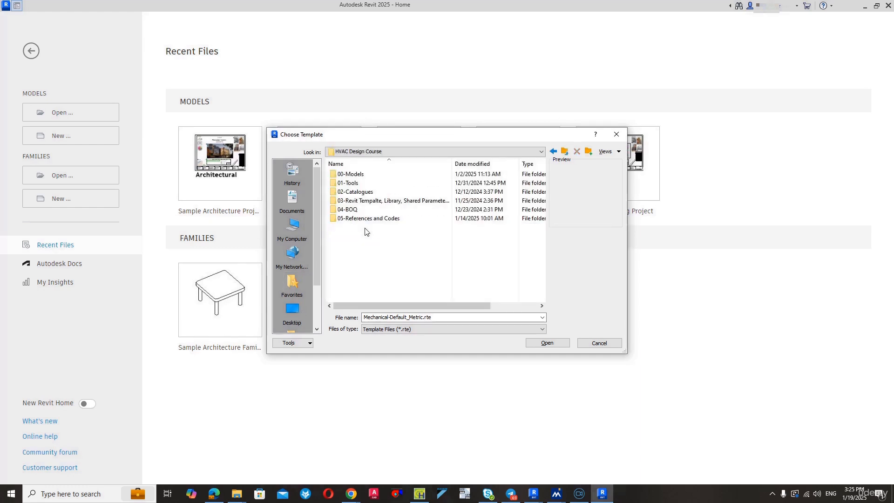
pyautogui.doubleClick(372, 200)
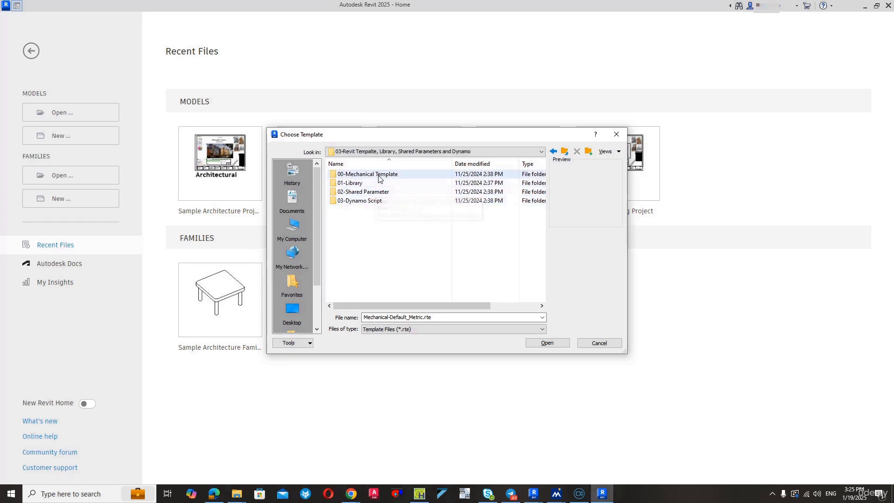
pyautogui.doubleClick(379, 176)
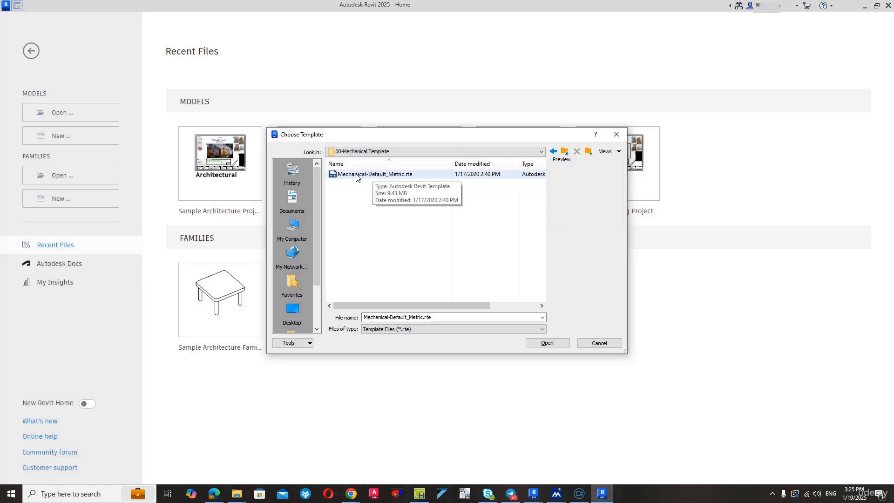
pyautogui.click(365, 151)
pyautogui.click(391, 242)
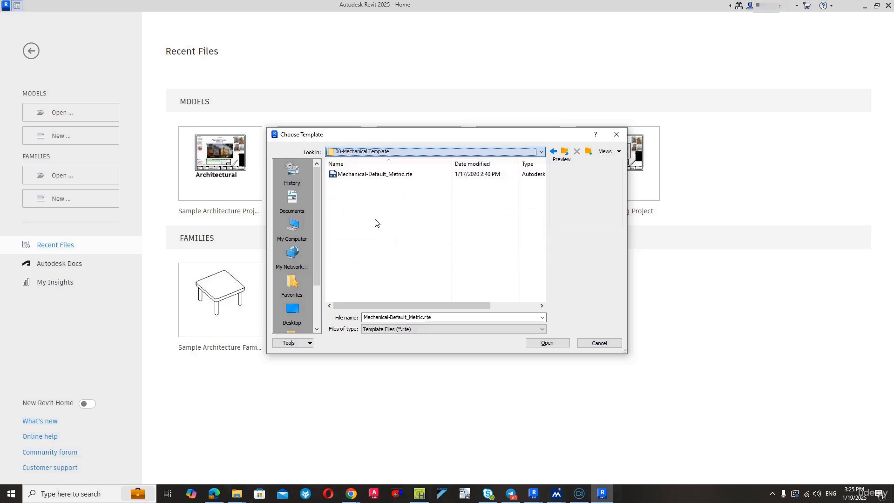
pyautogui.click(361, 176)
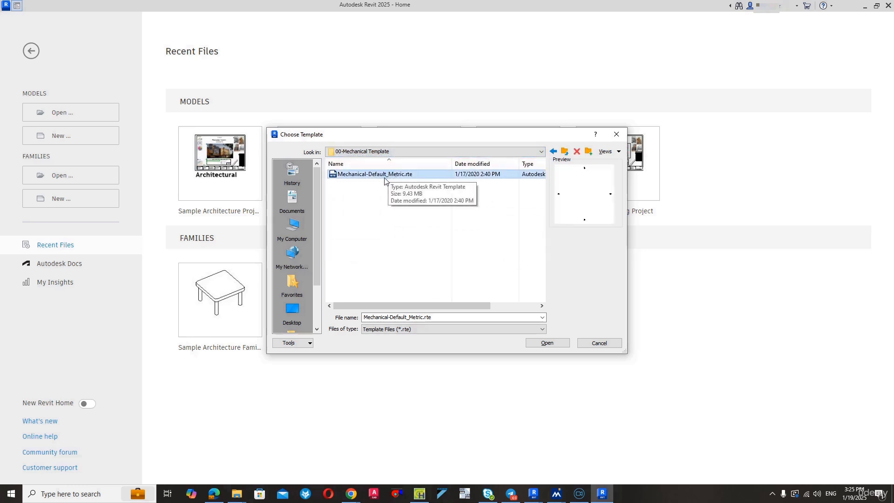
# Return to the Revit Templates folder and view the templates in its English-Imperial folder
pyautogui.click(554, 151)
pyautogui.click(554, 151)
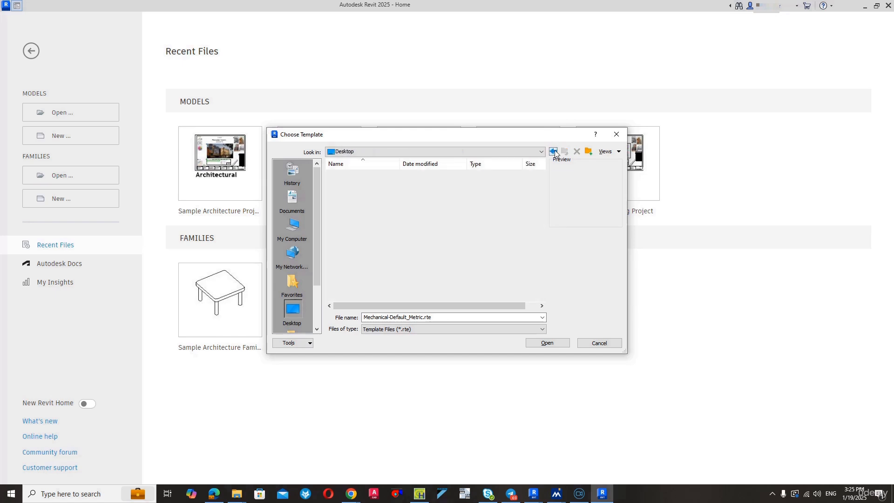
pyautogui.click(554, 151)
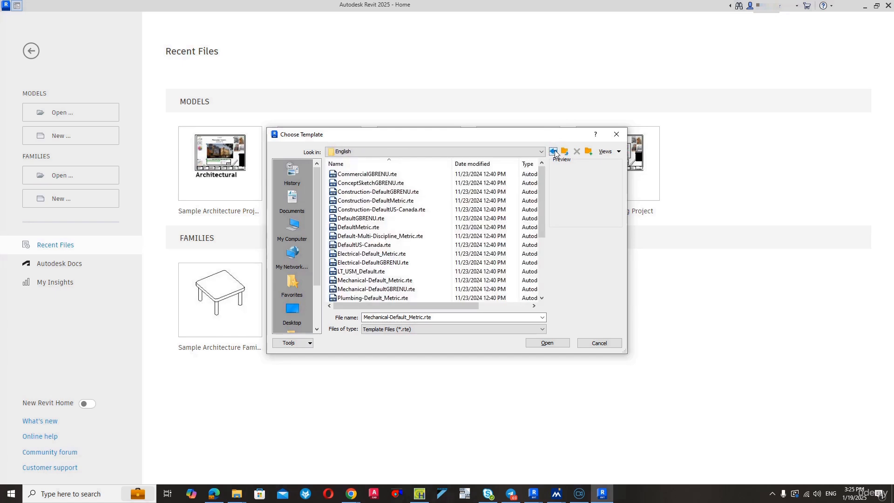
pyautogui.click(494, 152)
pyautogui.click(424, 208)
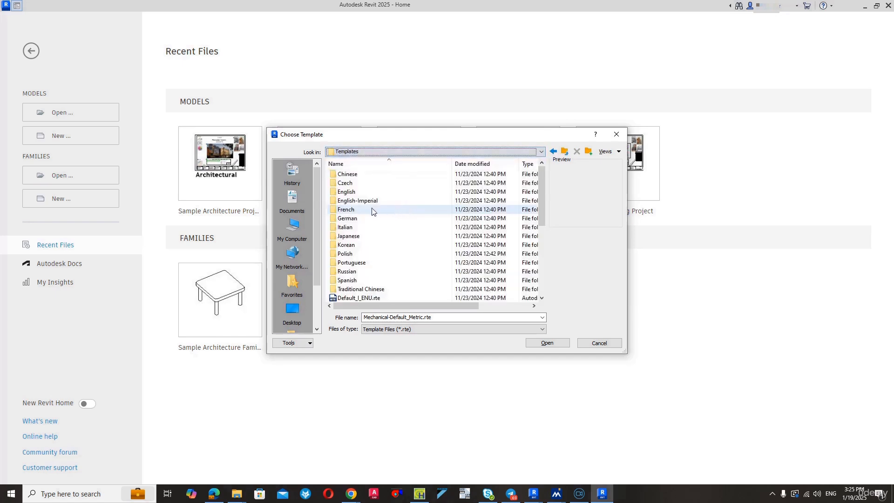
pyautogui.doubleClick(354, 200)
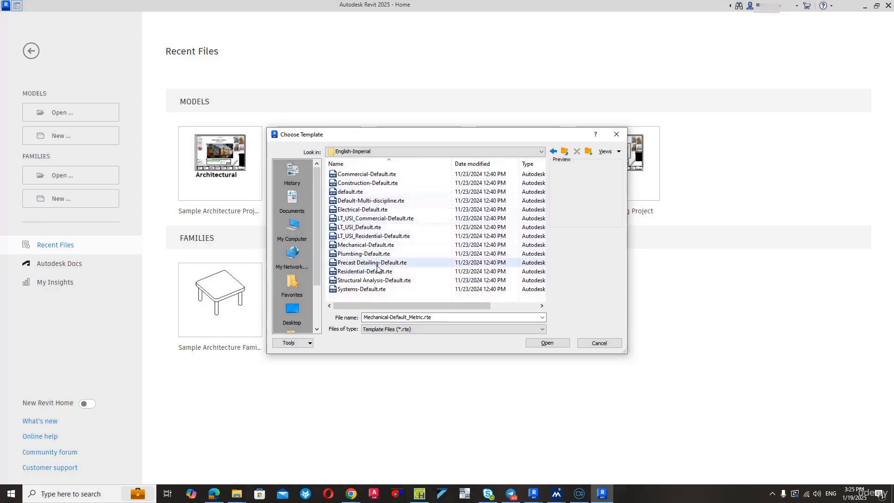
# Create the new project from the Mechanical-Default_Metric.rte template in the English templates folder
pyautogui.click(555, 152)
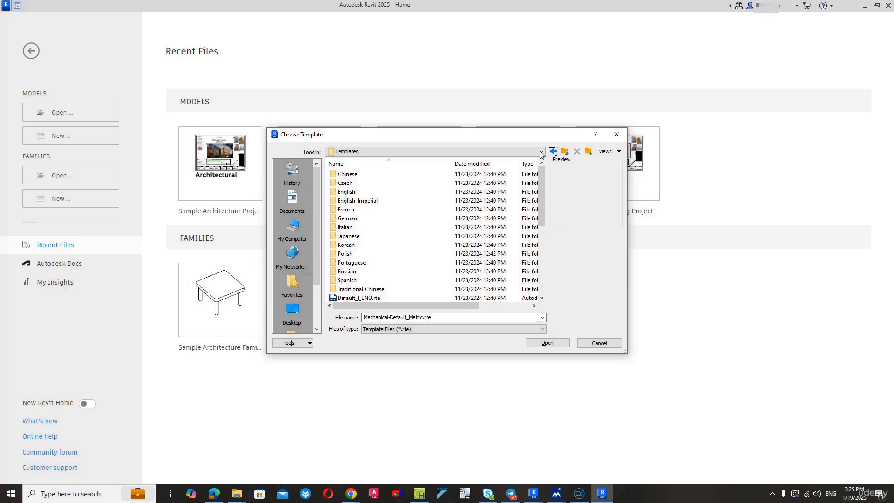
pyautogui.doubleClick(351, 196)
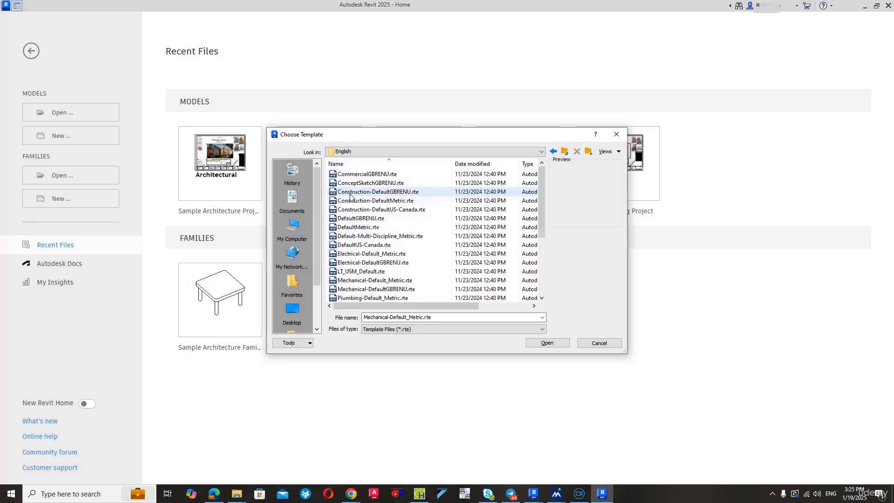
pyautogui.click(385, 279)
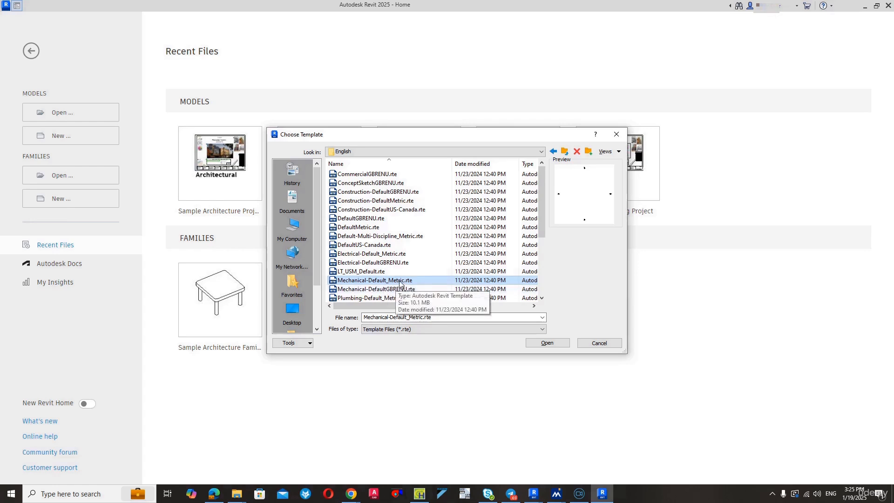
pyautogui.scroll(-1, 399, 288)
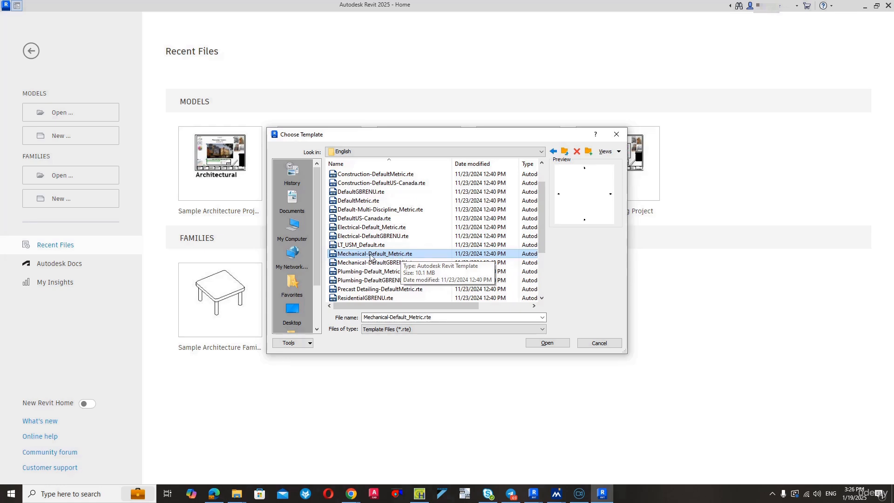
pyautogui.click(549, 344)
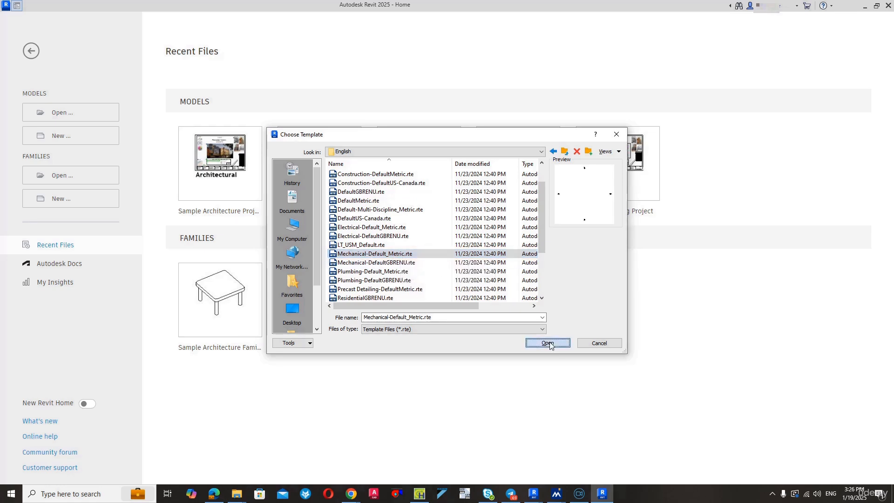
pyautogui.click(424, 280)
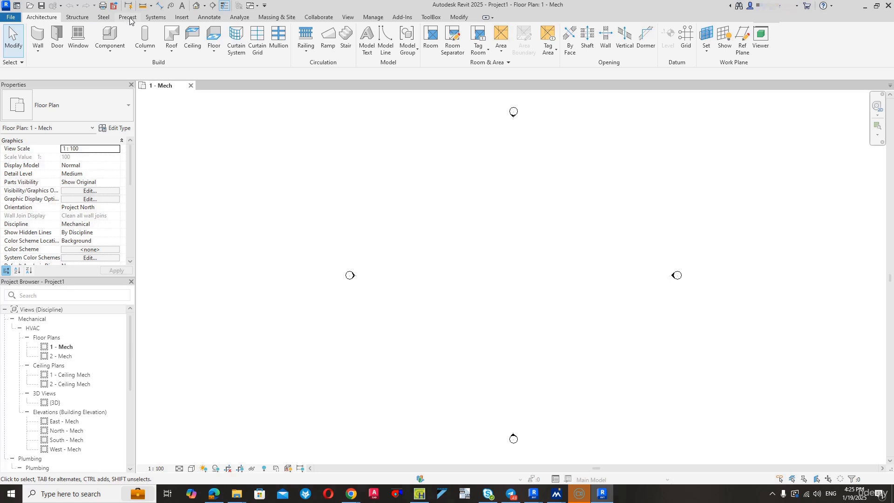
# Look over the MEP systems tools and the link and import tools
pyautogui.click(154, 18)
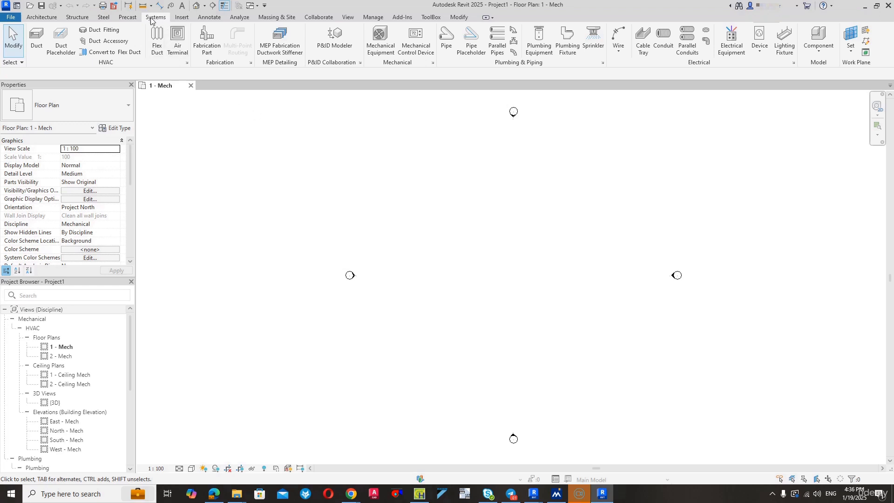
pyautogui.click(182, 18)
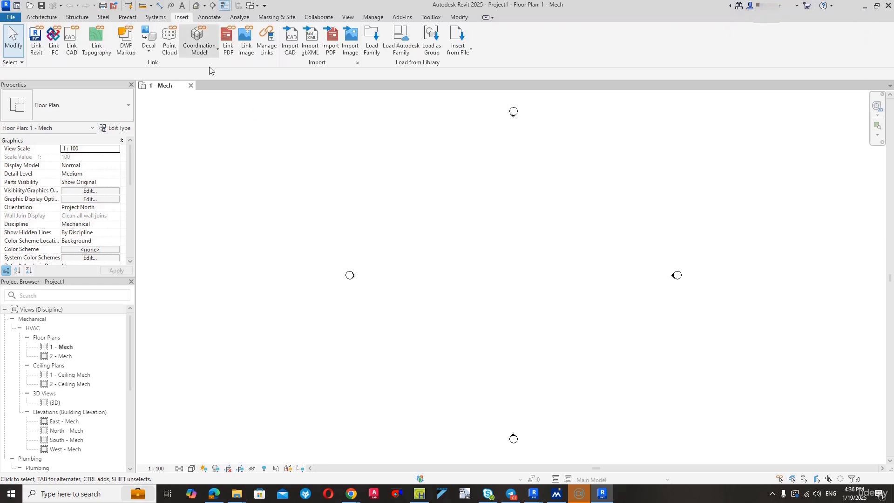
pyautogui.click(156, 18)
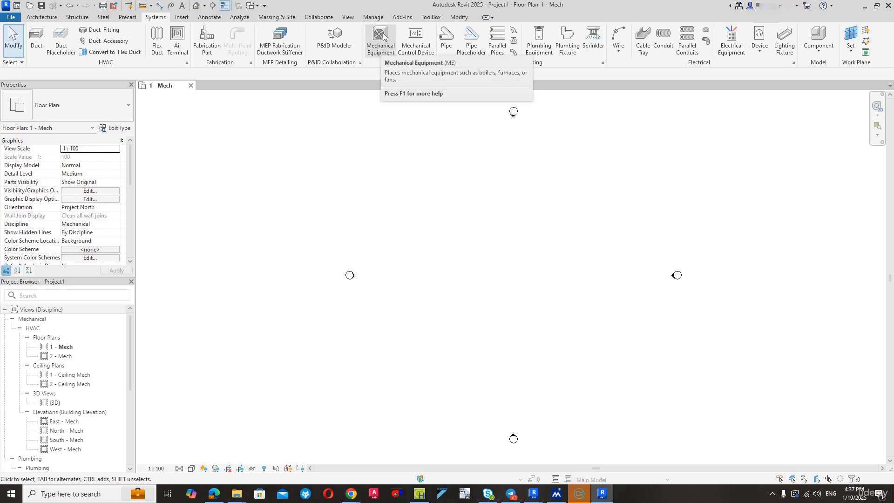
# Browse the types offered by the Mechanical Equipment tool and leave the tool without placing anything
pyautogui.click(377, 46)
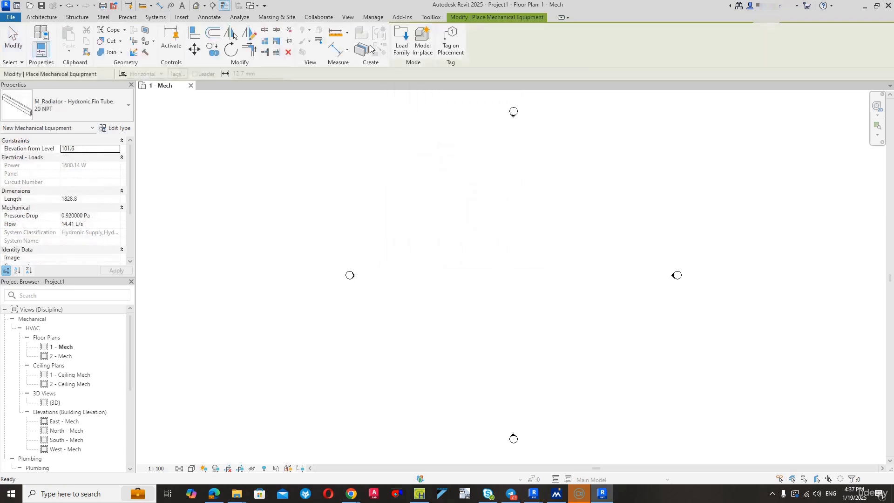
pyautogui.click(74, 106)
pyautogui.scroll(3, 37, 188)
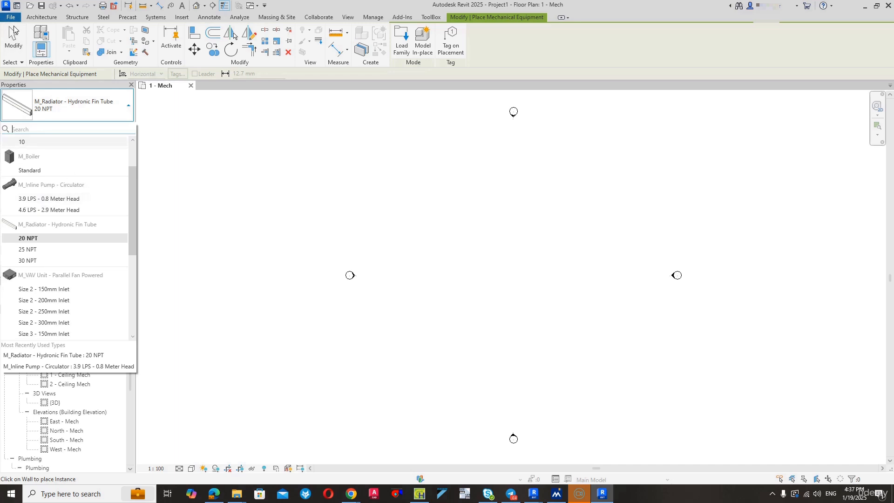
pyautogui.click(13, 41)
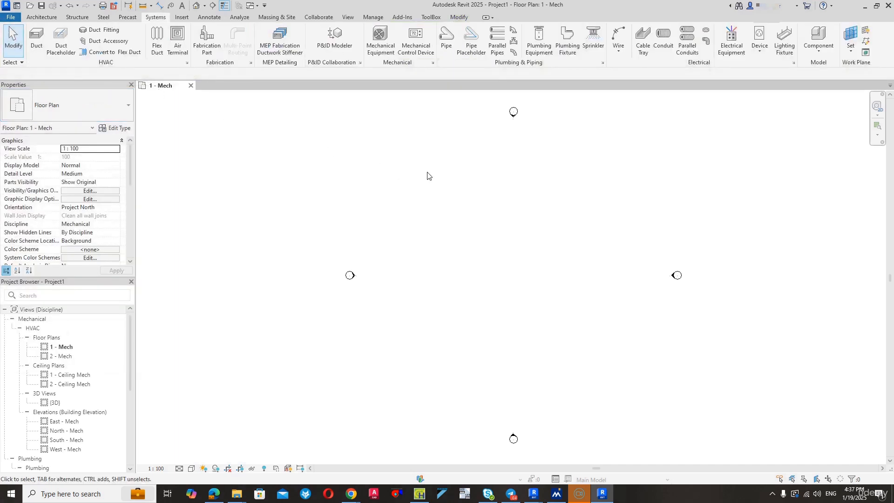
pyautogui.click(380, 39)
pyautogui.click(81, 107)
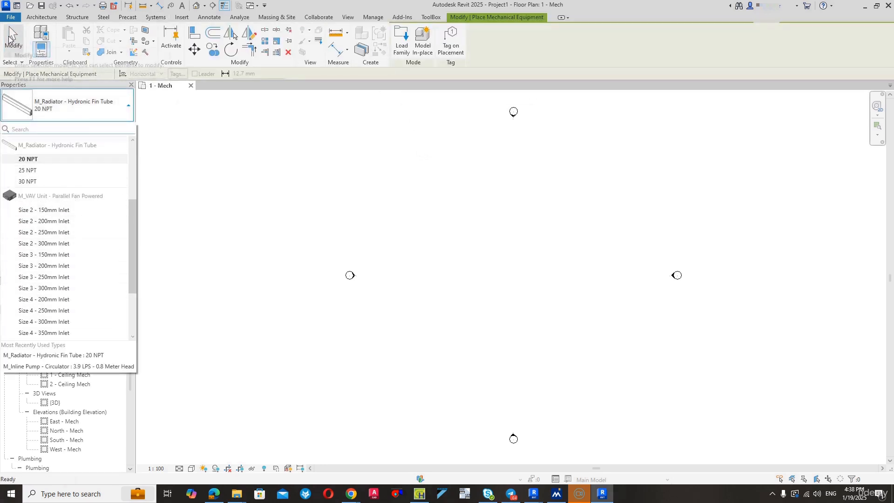
pyautogui.click(24, 49)
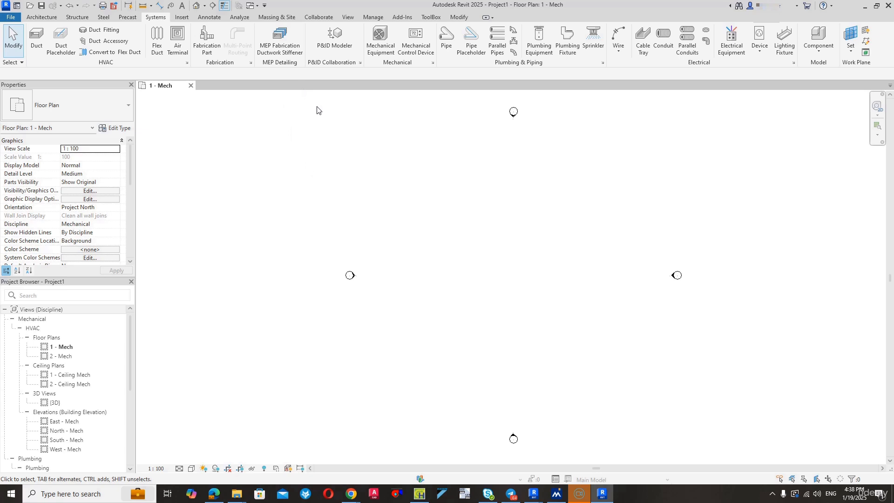
# Set the Distance format in the project units to millimeters under the Common discipline
pyautogui.click(373, 17)
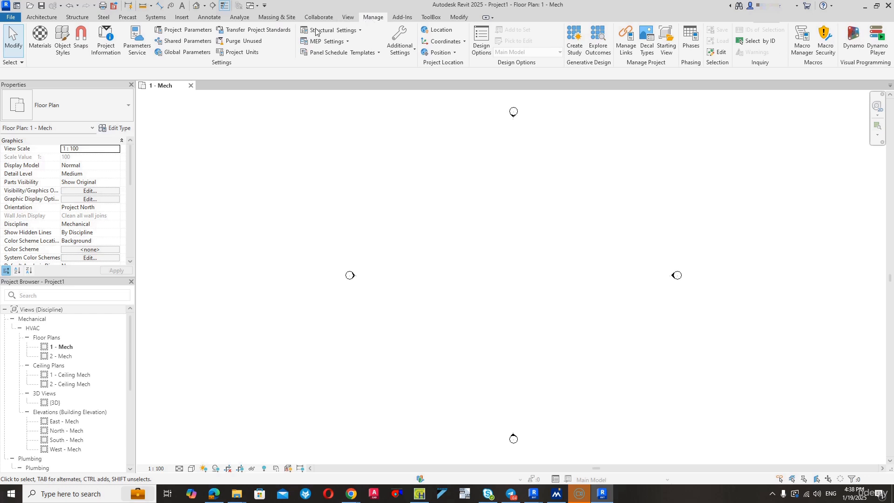
pyautogui.click(241, 53)
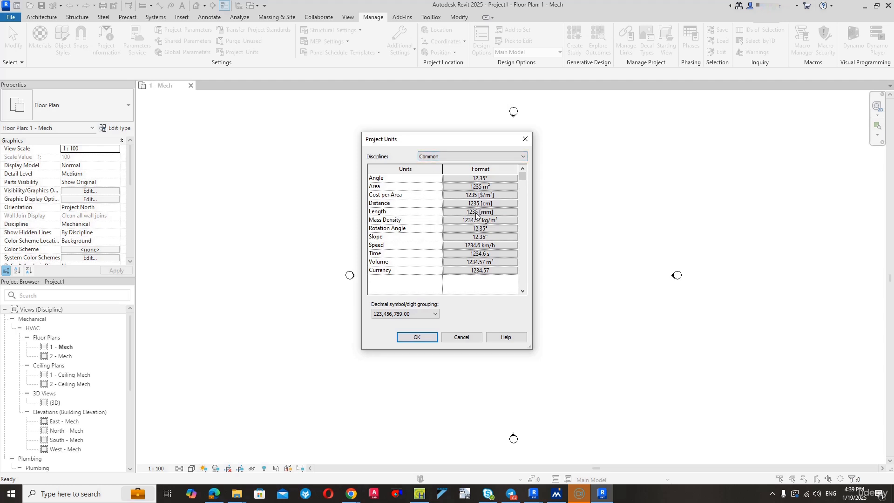
pyautogui.click(493, 203)
pyautogui.click(468, 195)
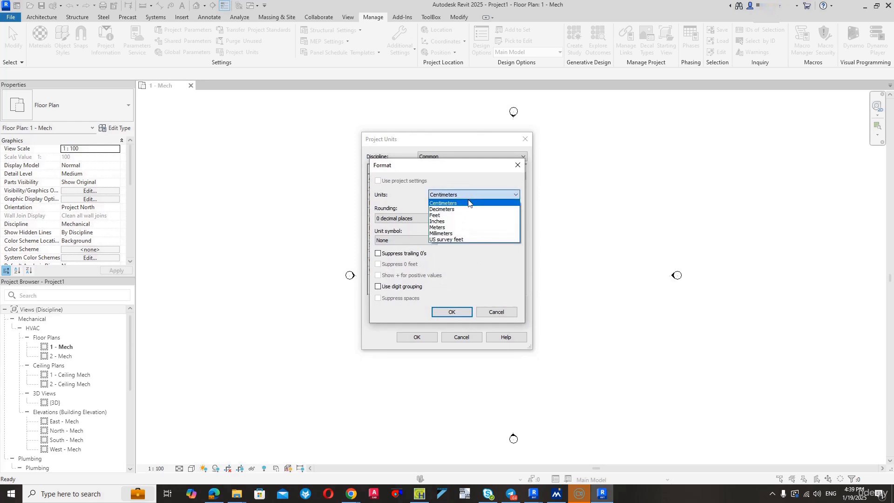
pyautogui.click(457, 233)
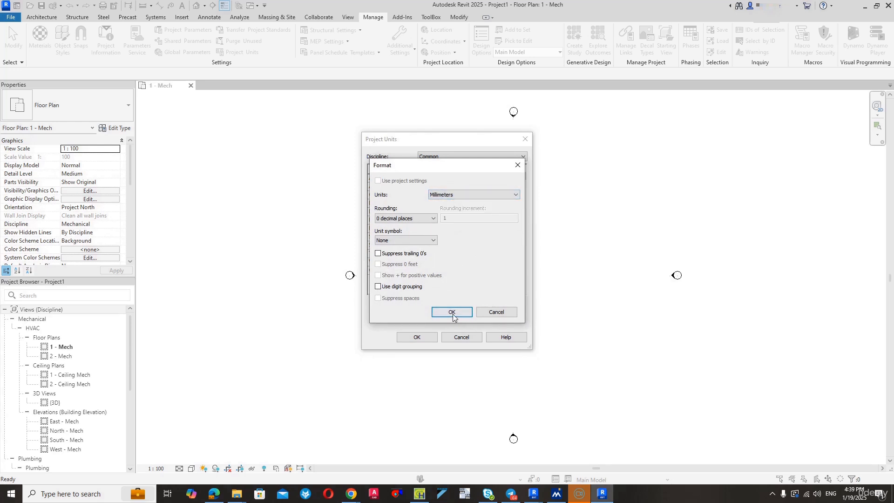
pyautogui.click(454, 311)
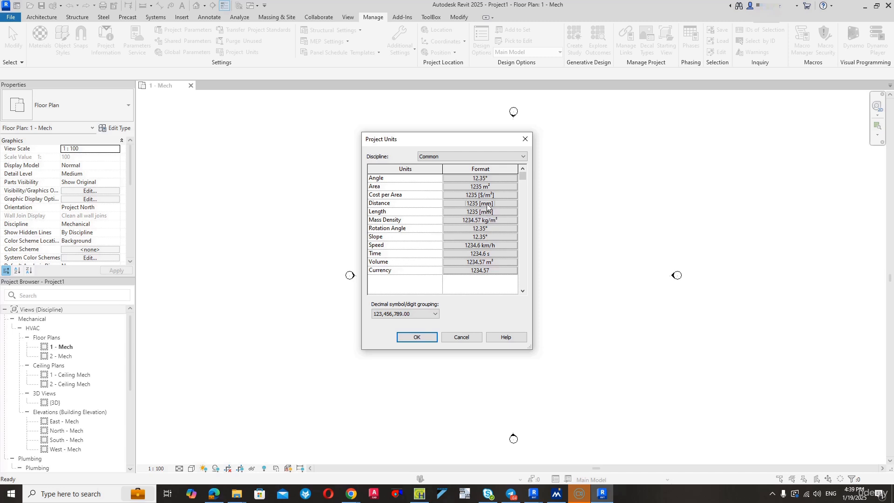
# Review the HVAC discipline's unit formats, including Air Flow and Pressure, and accept the project units
pyautogui.click(463, 157)
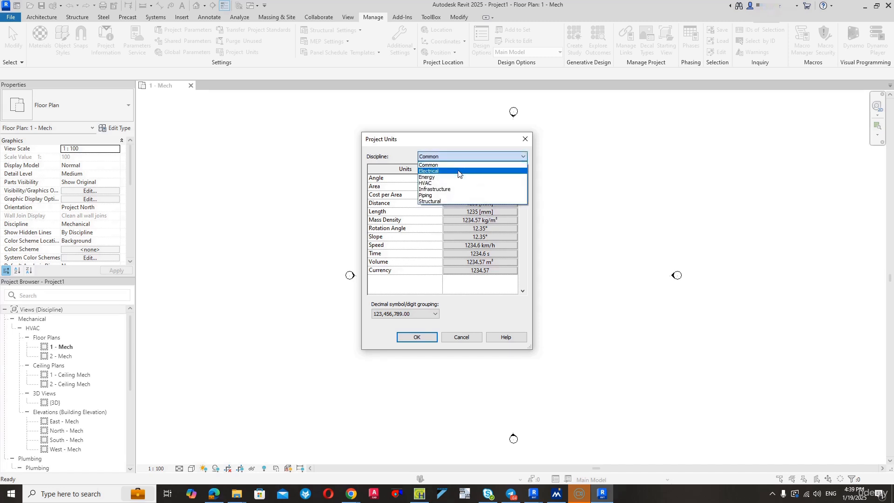
pyautogui.click(454, 183)
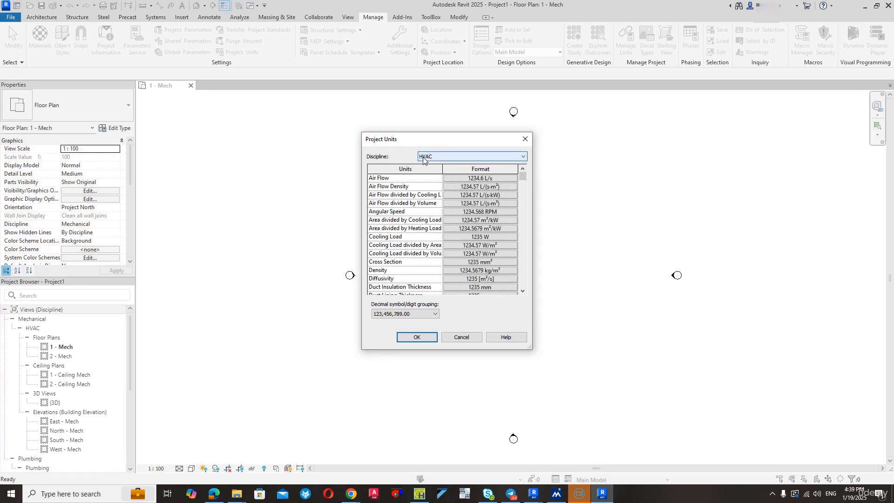
pyautogui.click(466, 179)
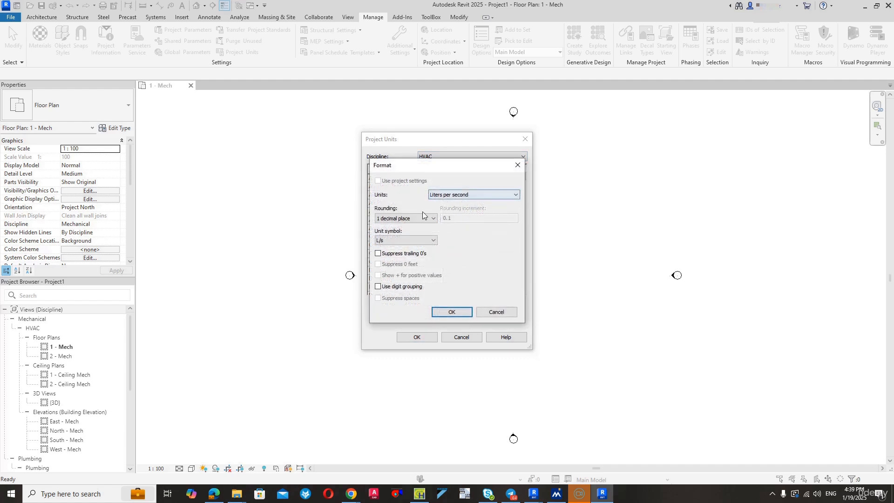
pyautogui.click(518, 165)
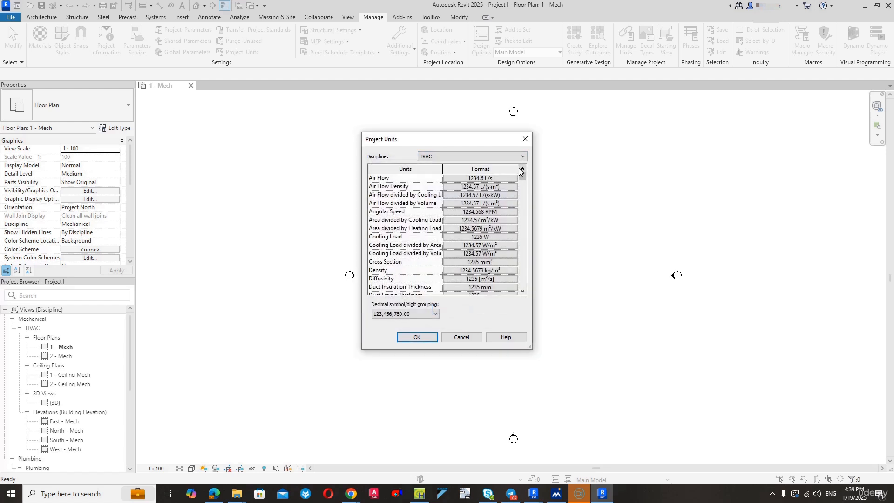
pyautogui.scroll(-4, 507, 252)
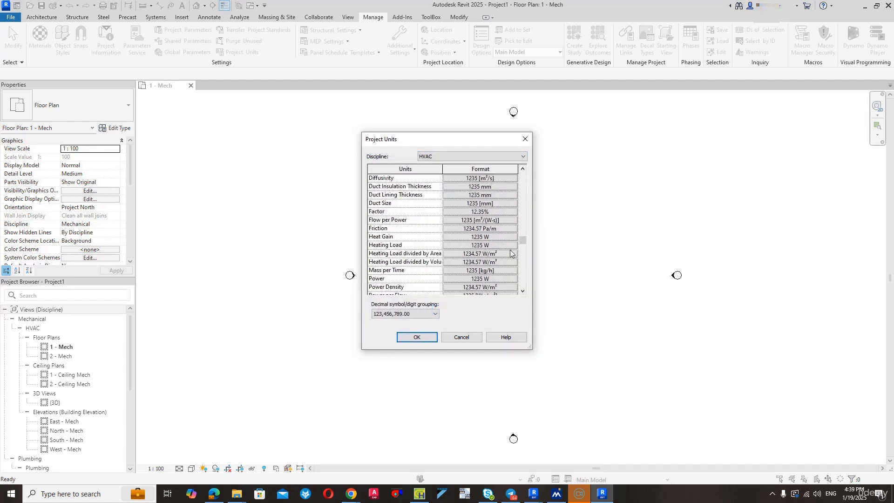
pyautogui.scroll(-1, 509, 266)
pyautogui.click(479, 280)
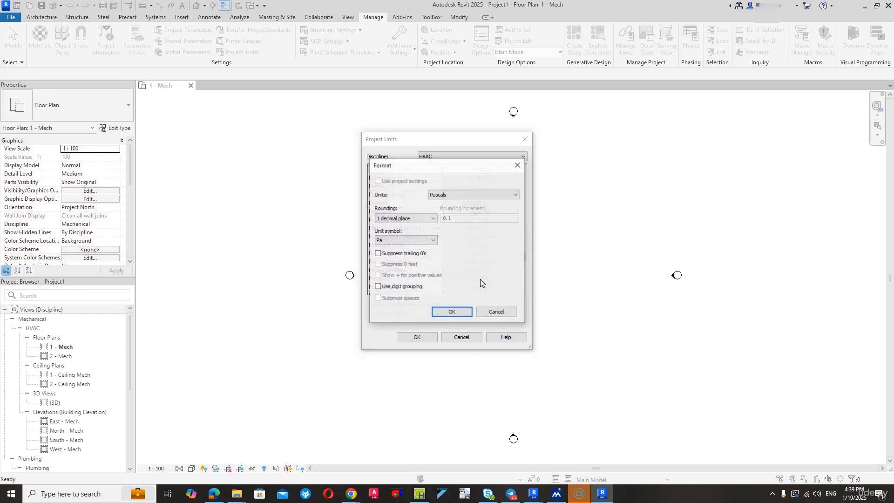
pyautogui.click(496, 313)
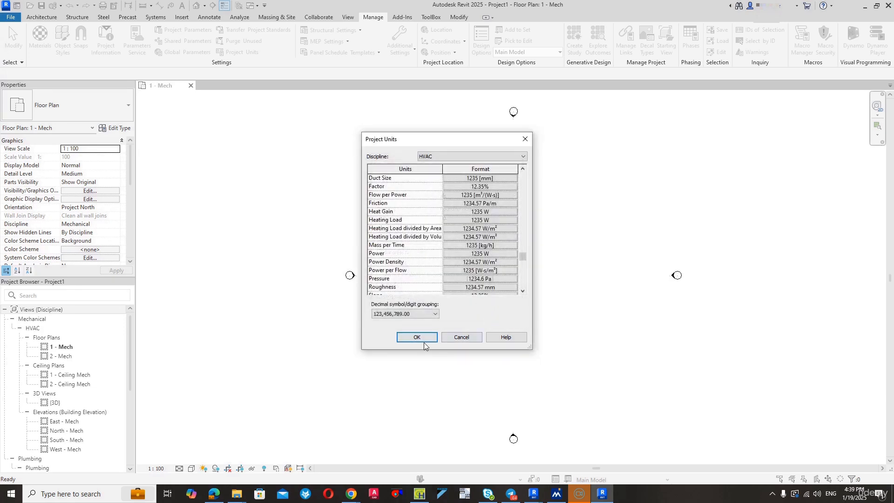
pyautogui.click(417, 337)
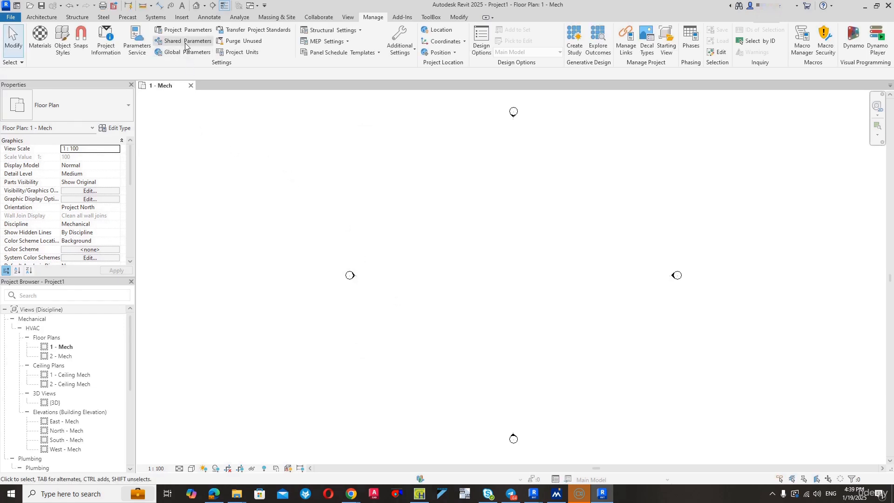
# In the project information, enter organization name "BIM it!", organization description "BIM services provider" and building name "Luxury house"
pyautogui.click(107, 39)
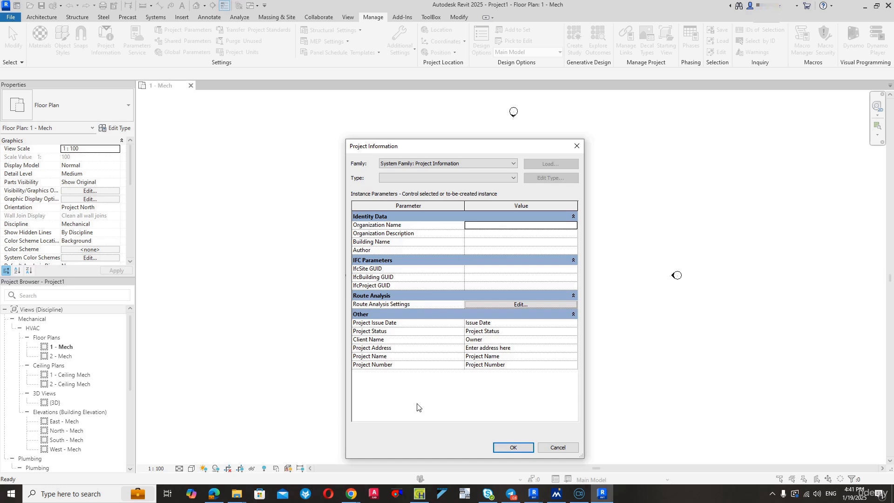
pyautogui.click(483, 226)
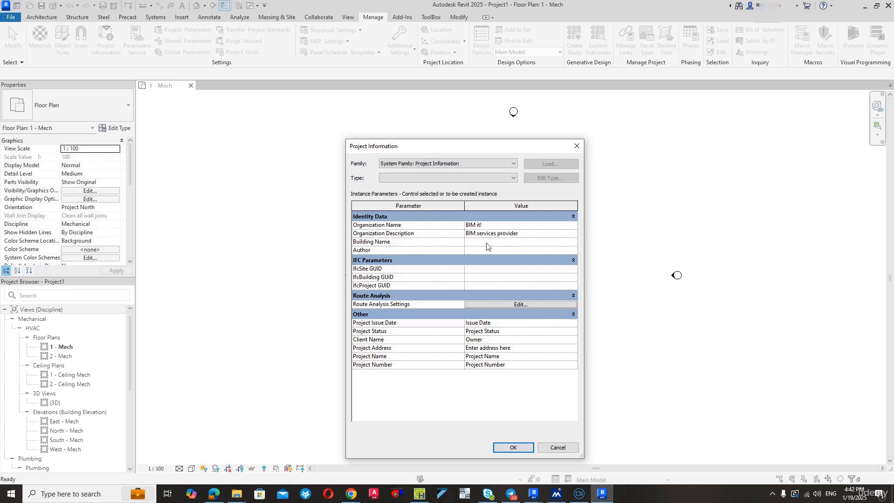
pyautogui.click(485, 242)
pyautogui.click(483, 251)
# Set the project status to WIP and the client name to Udemy, and accept the project information
pyautogui.click(502, 323)
pyautogui.click(503, 331)
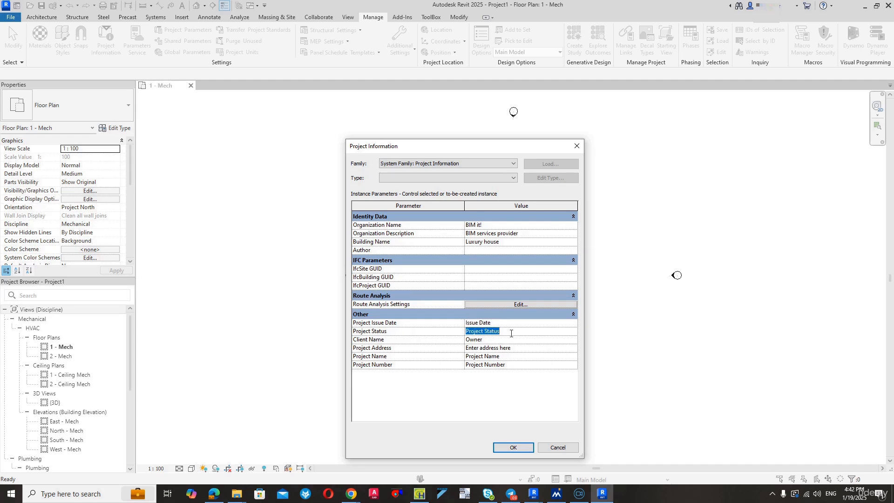
pyautogui.write('WIP')
pyautogui.click(510, 340)
pyautogui.write('Udemy')
pyautogui.click(508, 447)
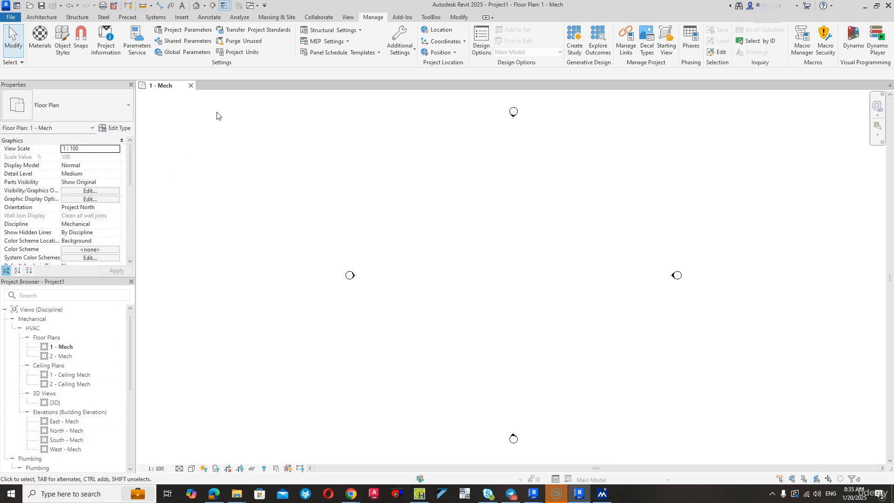
# Look over which interface elements can be shown or hidden in the user interface options
pyautogui.click(350, 18)
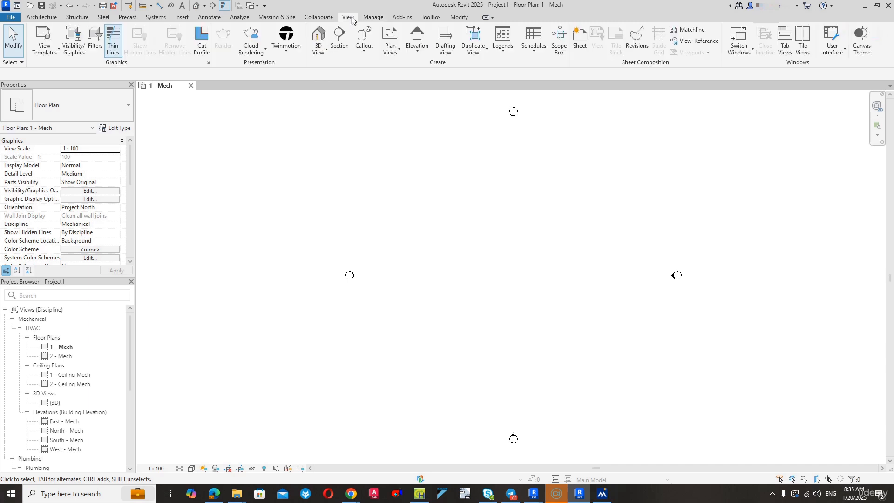
pyautogui.click(833, 49)
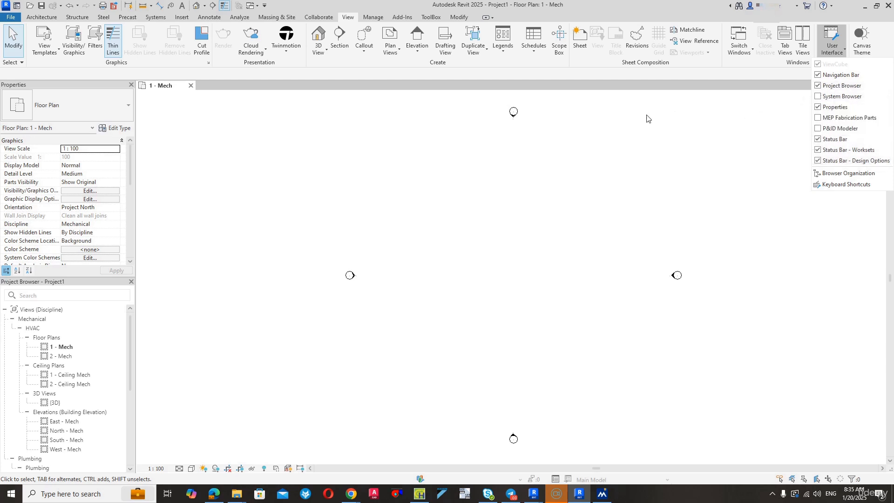
pyautogui.click(222, 240)
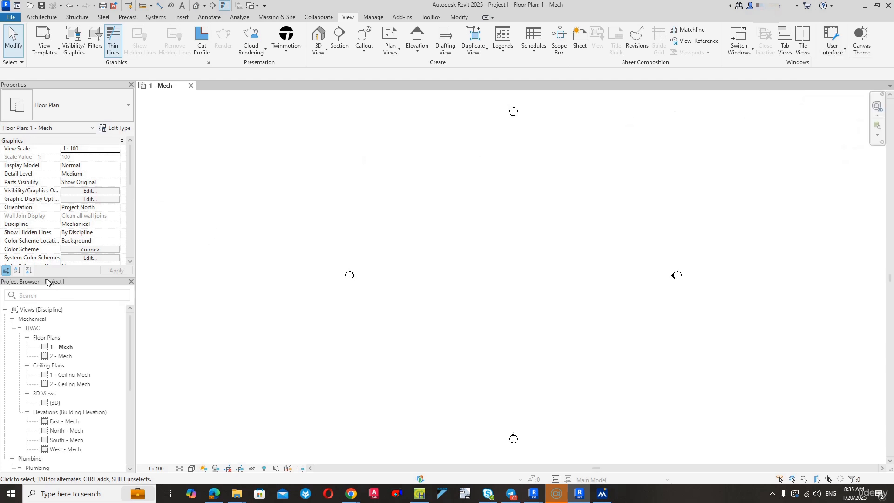
# Dock the Project Browser on the opposite side of the drawing area from Properties and narrow it
pyautogui.moveTo(75, 282); pyautogui.dragTo(785, 180)
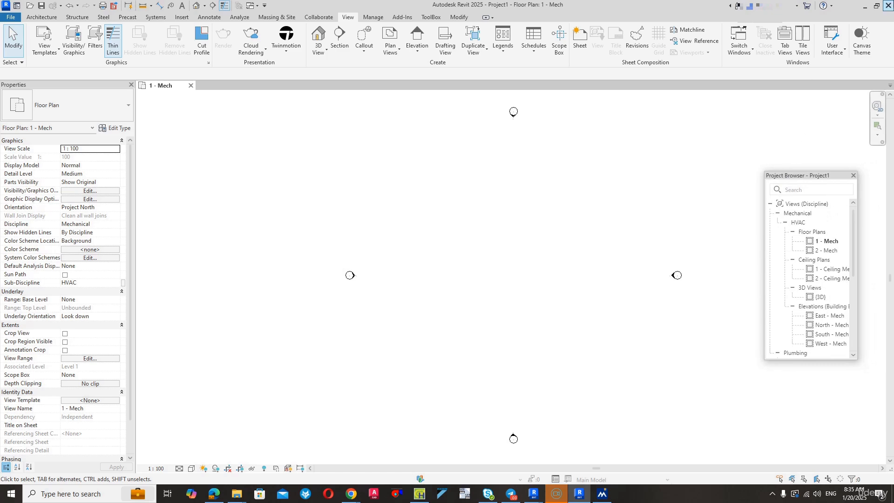
pyautogui.click(877, 5)
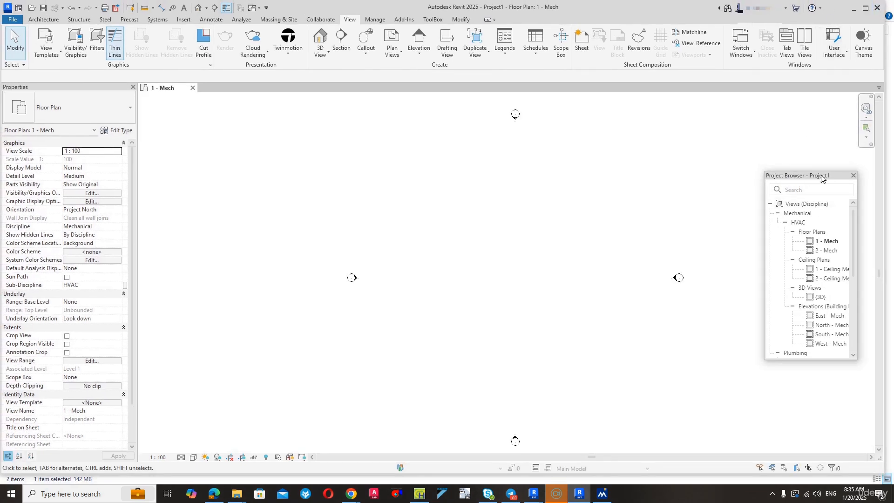
pyautogui.moveTo(794, 176); pyautogui.dragTo(878, 156)
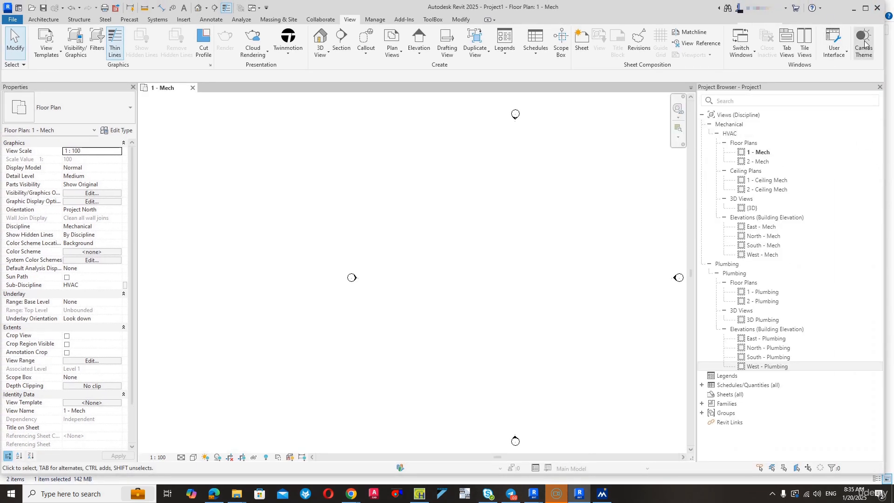
pyautogui.click(866, 8)
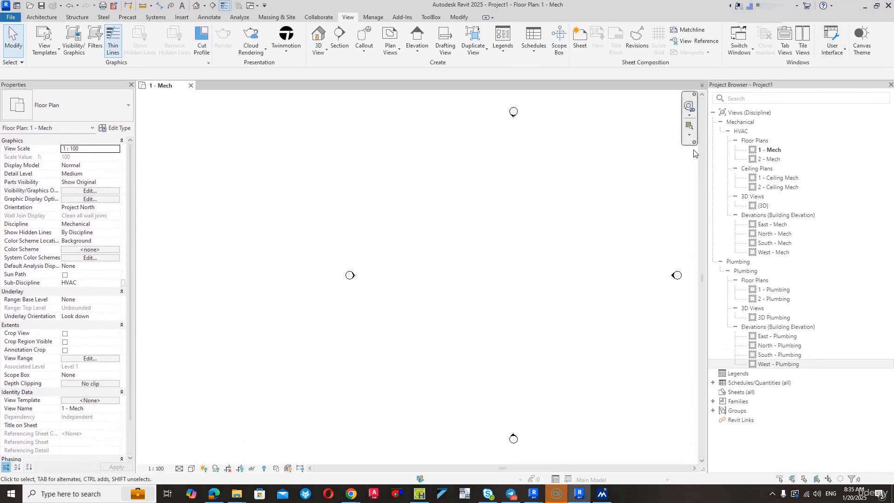
pyautogui.moveTo(708, 158); pyautogui.dragTo(745, 157)
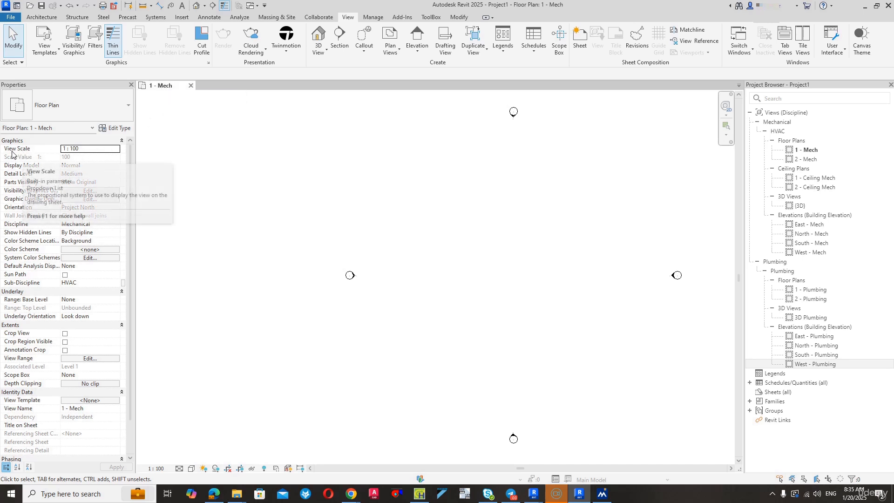
# View the available view scales for the 1 - Mech floor plan and pick 1 : 100
pyautogui.click(91, 149)
pyautogui.click(117, 148)
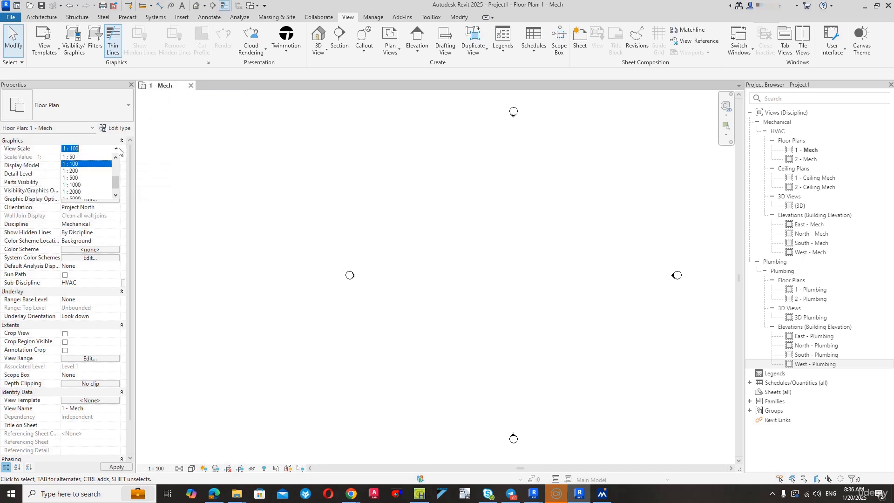
pyautogui.click(82, 165)
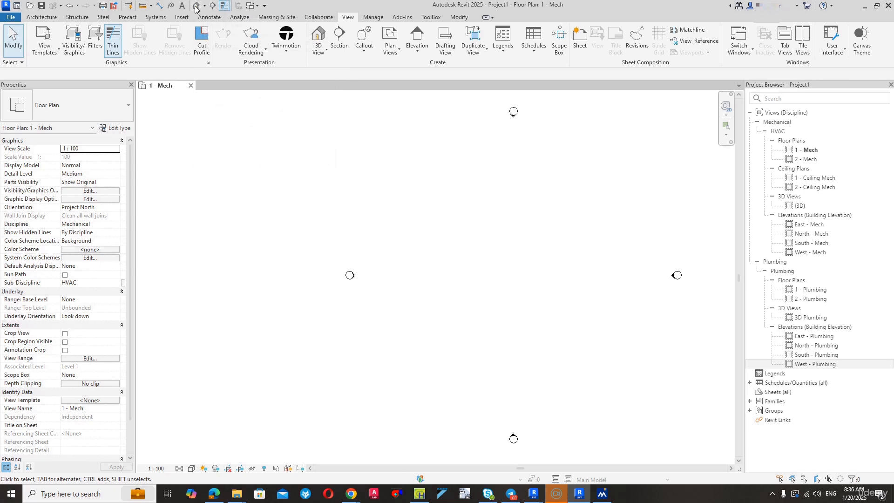
# Open the HVAC {3D} view to see the Level 1 and Level 2 heads
pyautogui.click(800, 206)
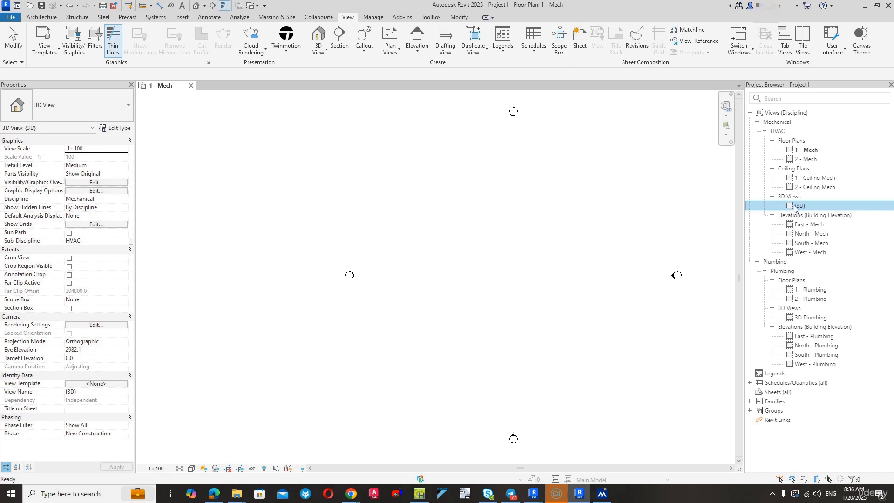
pyautogui.doubleClick(798, 206)
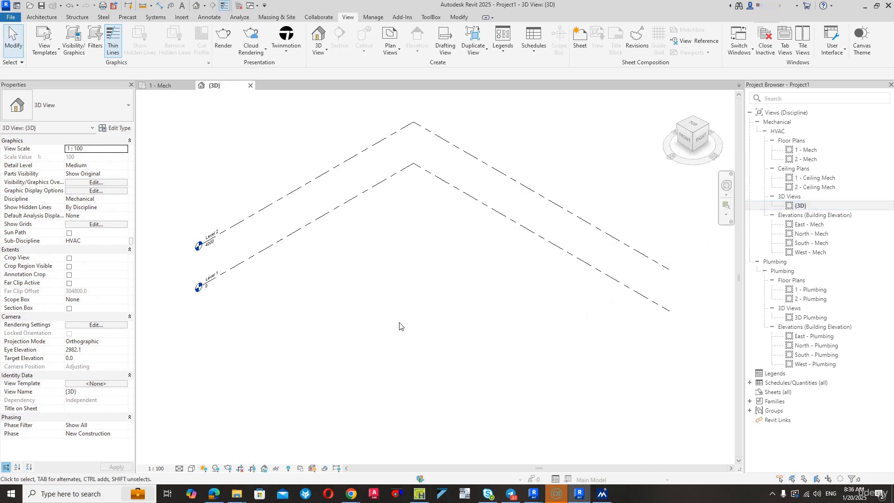
pyautogui.scroll(4, 199, 245)
pyautogui.moveTo(319, 310); pyautogui.dragTo(455, 300, button='middle')
pyautogui.scroll(2, 383, 326)
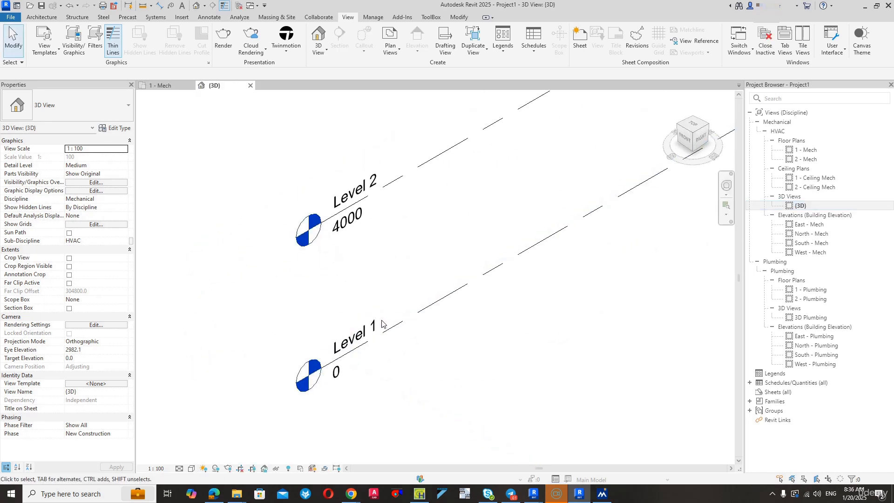
# Inspect the editable elevation values of Level 1 and Level 2, cancelling each edit and clearing the selection
pyautogui.click(345, 367)
pyautogui.click(336, 371)
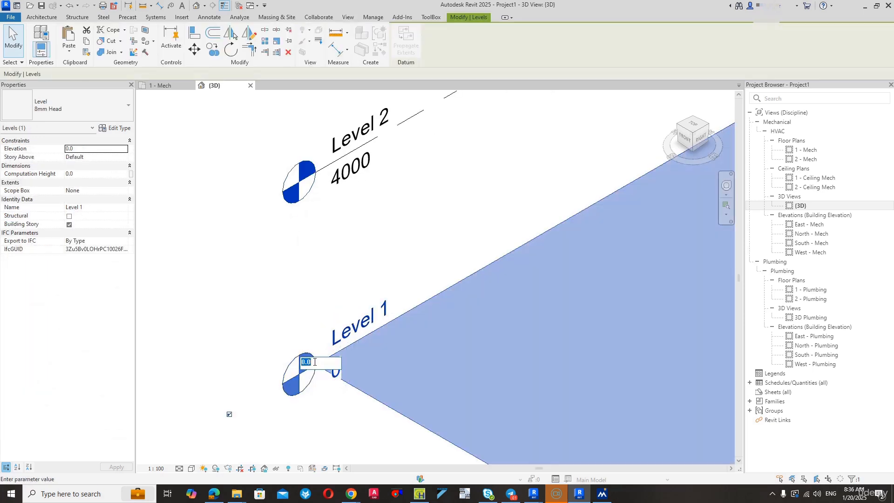
pyautogui.press('Escape')
pyautogui.click(356, 166)
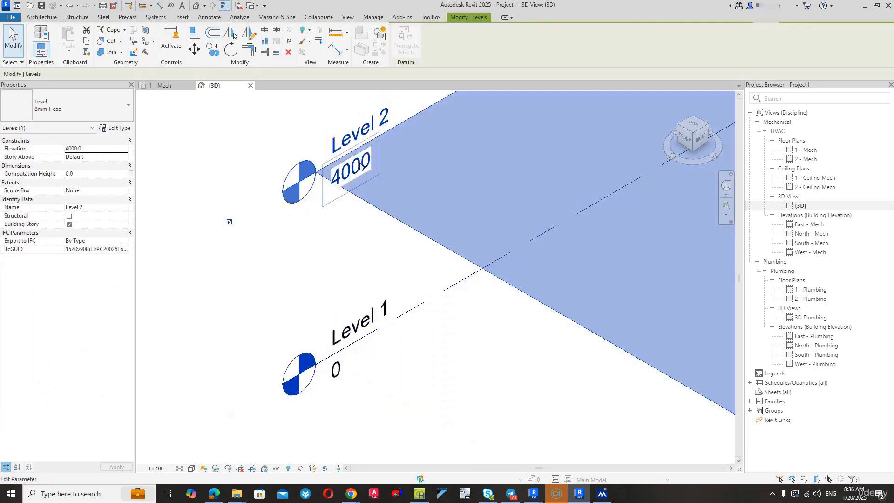
pyautogui.click(355, 153)
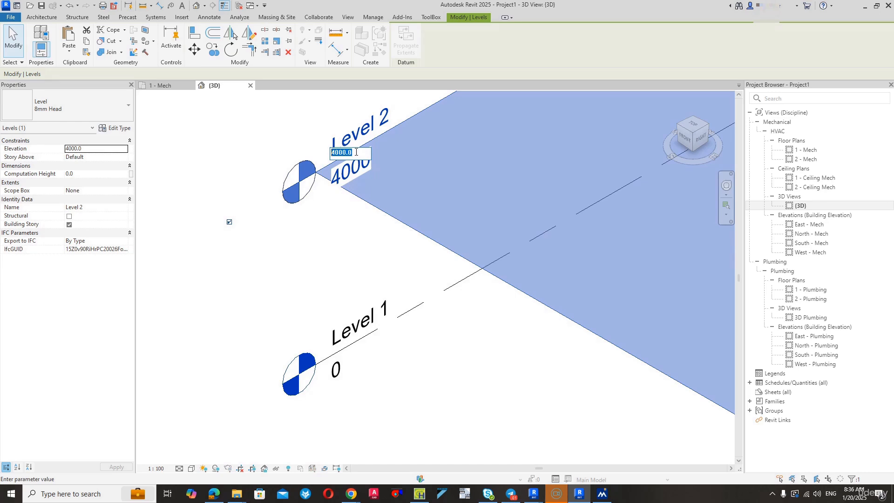
pyautogui.press('Escape')
pyautogui.scroll(-6, 298, 280)
pyautogui.press('Escape')
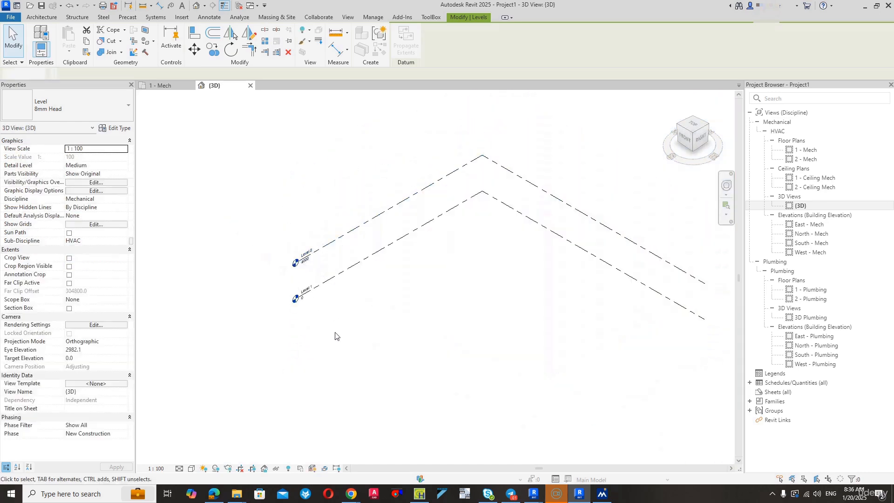
pyautogui.scroll(2, 335, 337)
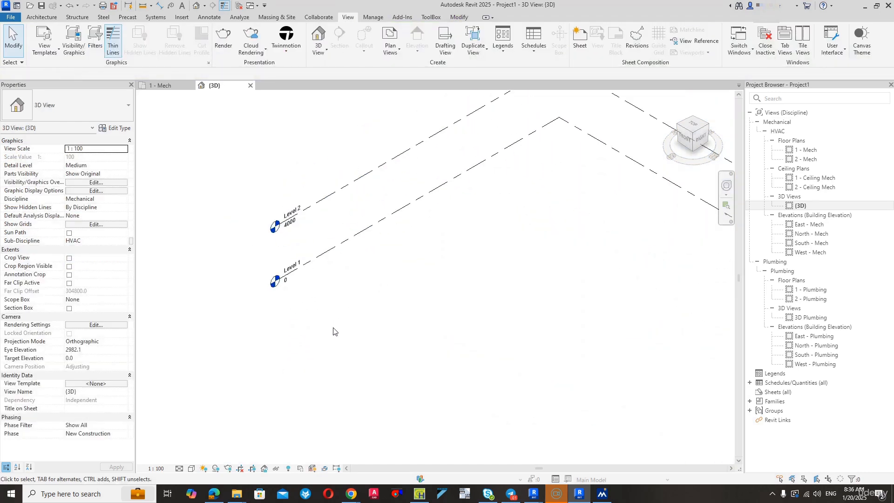
# Select both levels in the 3D view to examine their planes, clear the selection and look closer at the level heads
pyautogui.moveTo(333, 328); pyautogui.dragTo(311, 373, button='middle')
pyautogui.moveTo(353, 276); pyautogui.dragTo(317, 222)
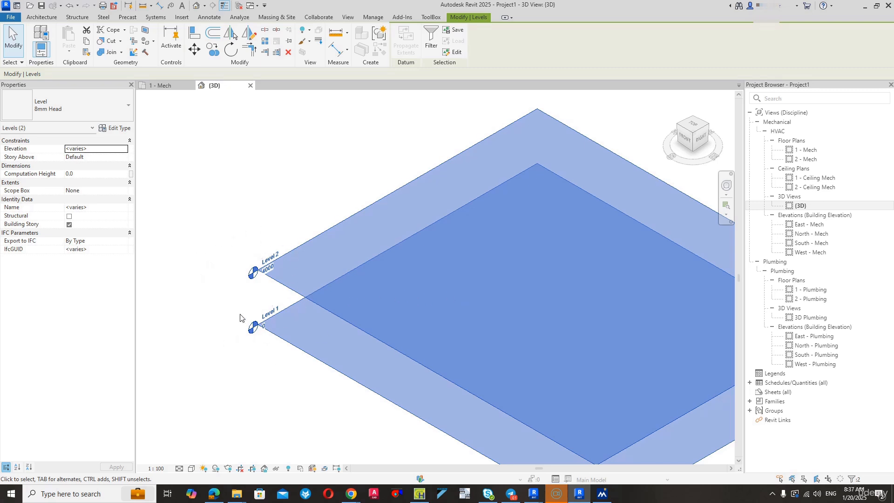
pyautogui.click(283, 373)
pyautogui.scroll(3, 305, 326)
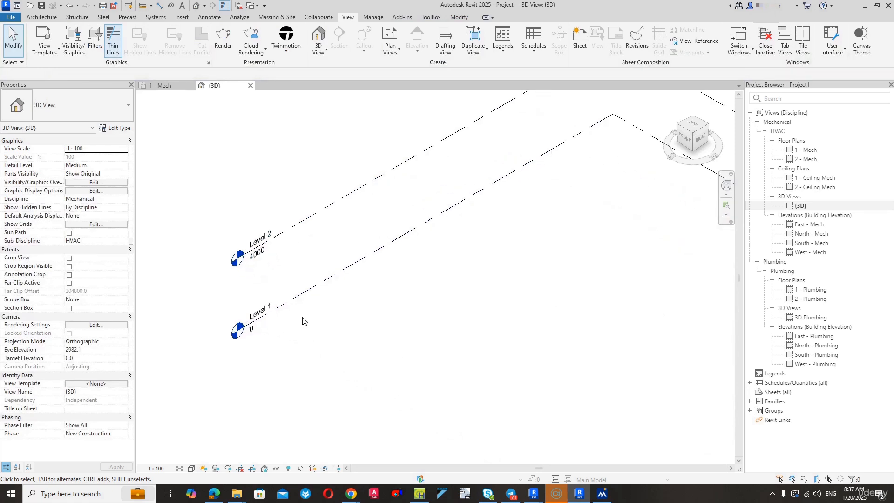
pyautogui.moveTo(313, 311); pyautogui.dragTo(345, 329, button='middle')
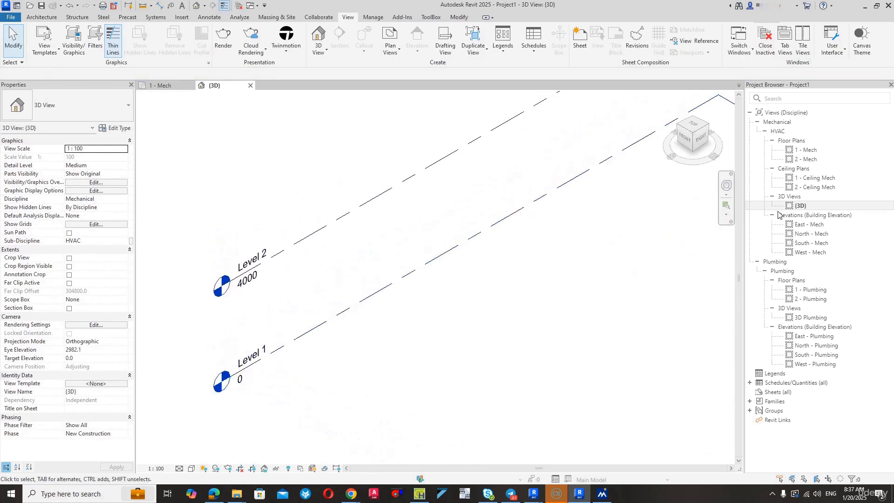
# Open the 1 - Mech floor plan, fit it in view and select its elevation markers, clearing the selection again
pyautogui.doubleClick(805, 151)
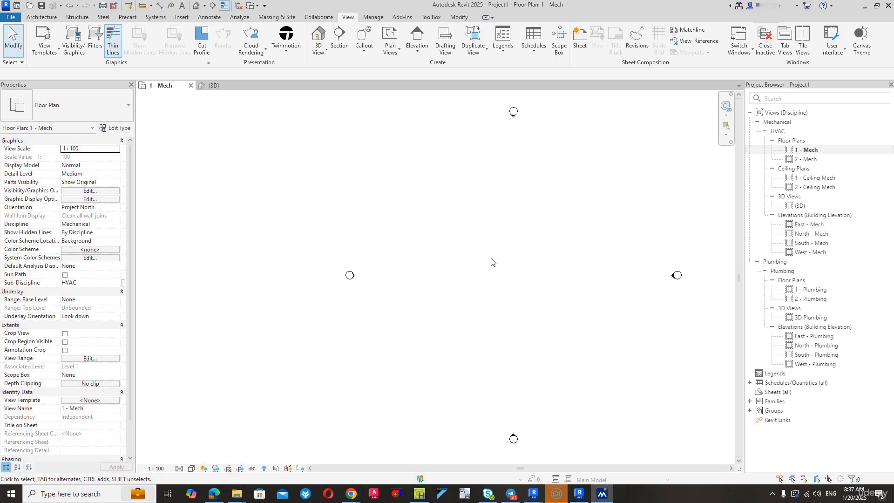
pyautogui.press('z')
pyautogui.press('f')
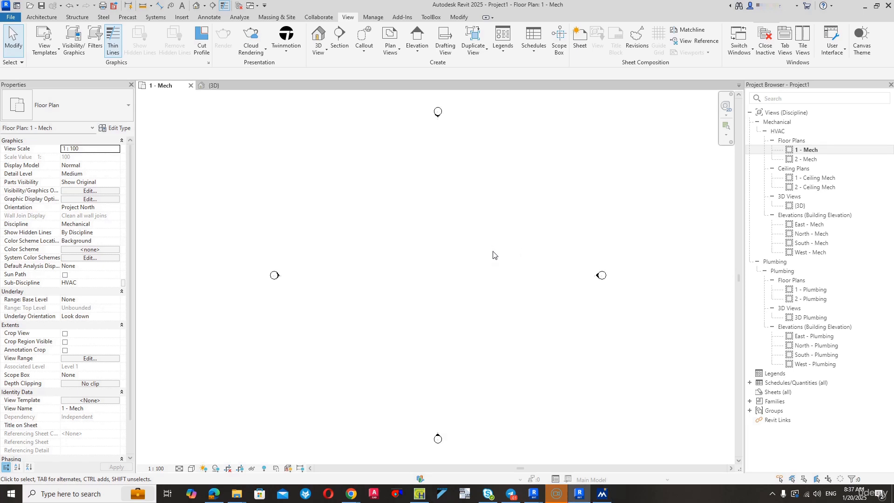
pyautogui.moveTo(491, 101); pyautogui.dragTo(230, 331)
pyautogui.moveTo(658, 139)
pyautogui.mouseDown()
pyautogui.moveTo(578, 289)
pyautogui.moveTo(381, 448)
pyautogui.mouseUp()
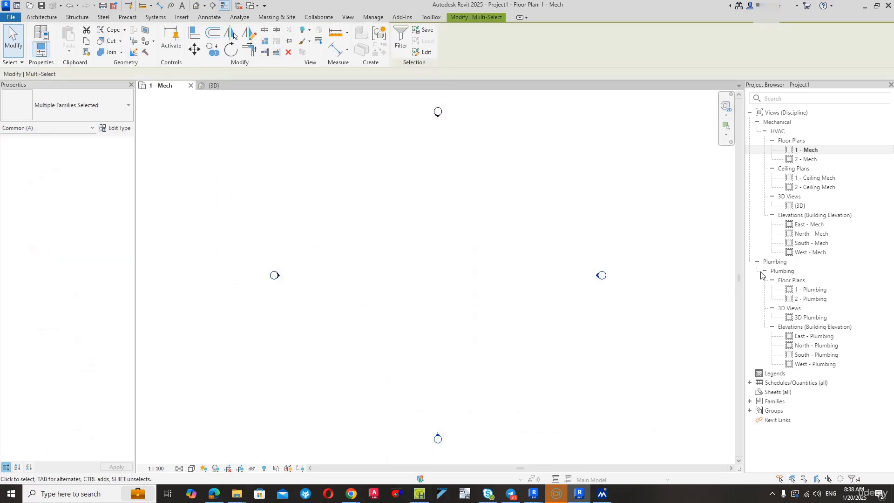
pyautogui.click(663, 294)
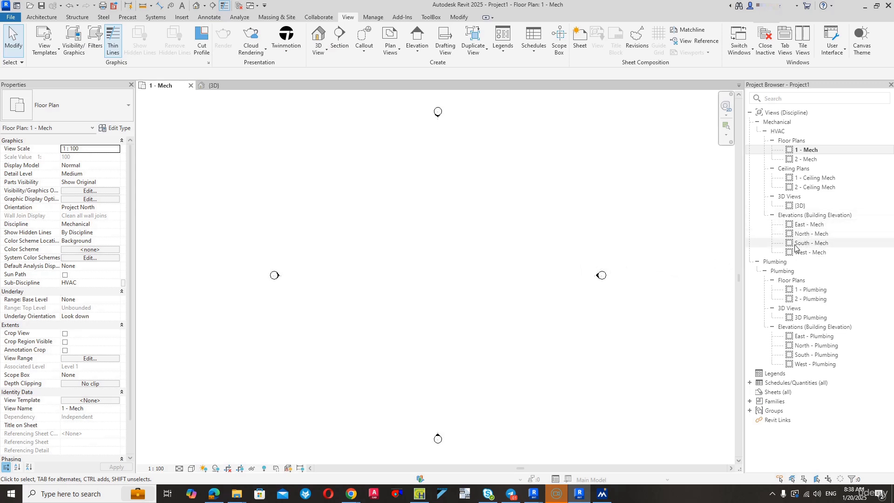
# Open the East - Mech elevation from its marker in the floor plan to see the levels
pyautogui.click(597, 276)
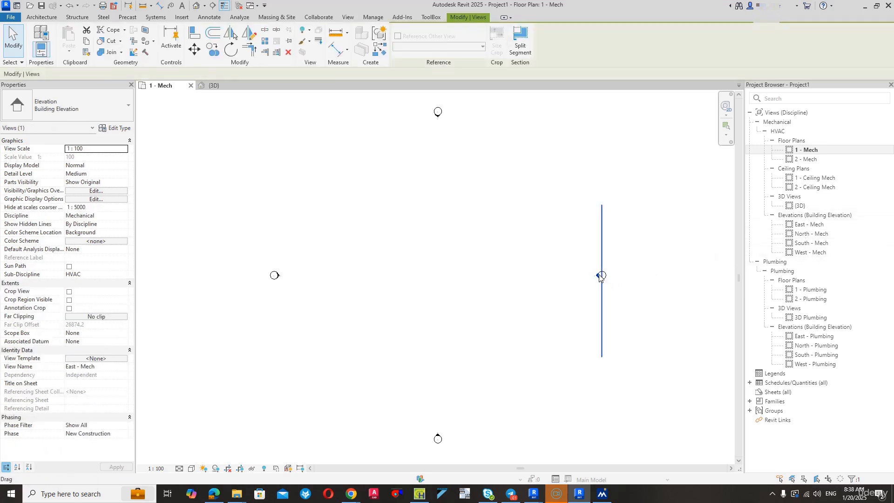
pyautogui.rightClick(601, 277)
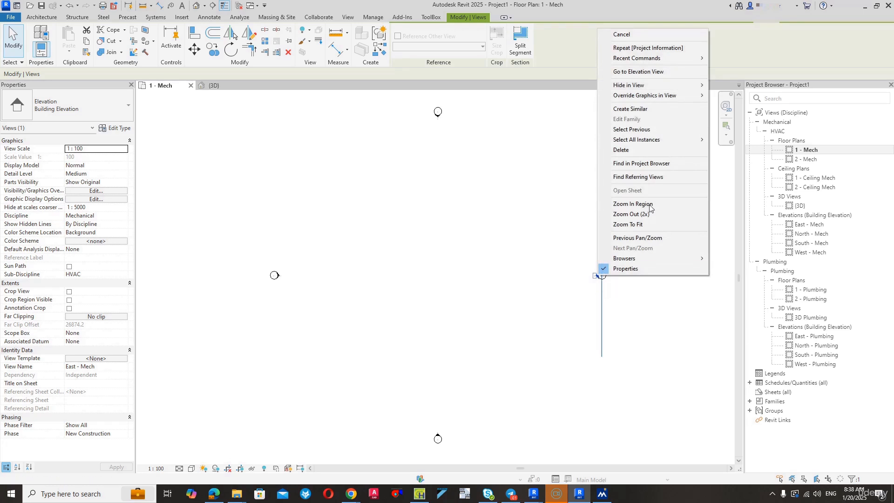
pyautogui.click(661, 71)
pyautogui.scroll(-1, 633, 274)
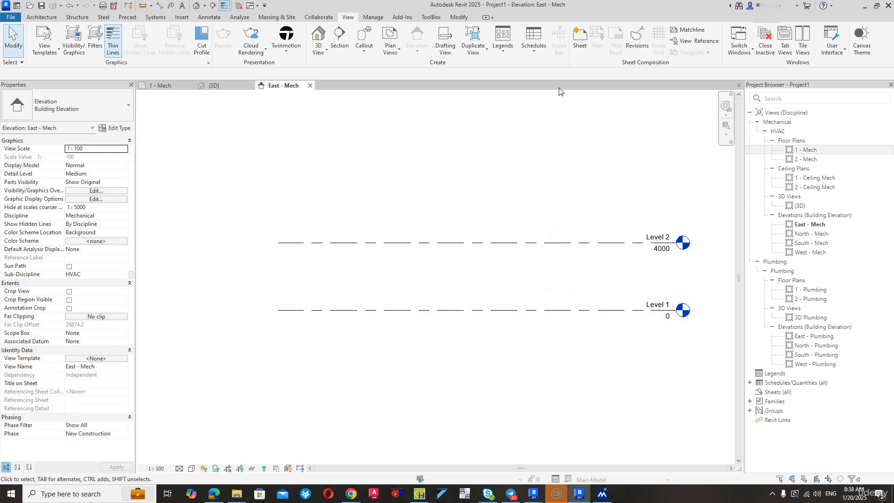
# In the 1 - Mech plan, start placing mechanical equipment of type M_Inline Pump - Circulator 3.9 LPS - 0.8 Meter Head on Level 1
pyautogui.doubleClick(808, 152)
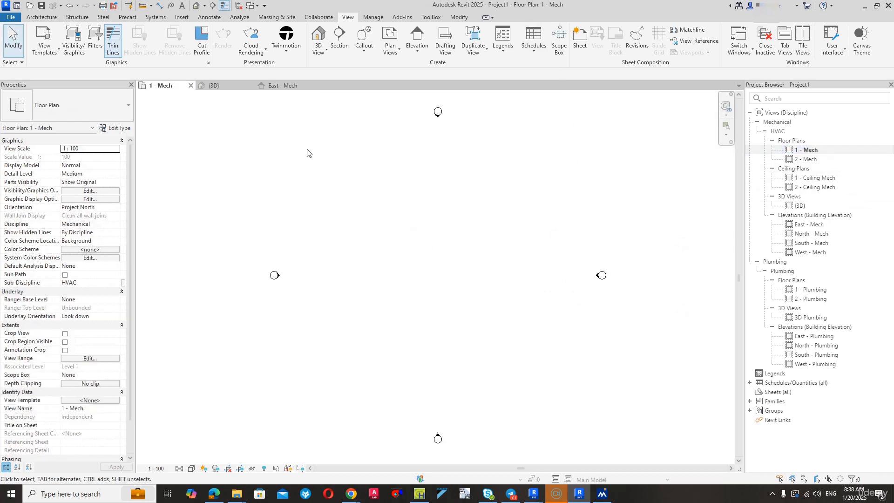
pyautogui.click(155, 17)
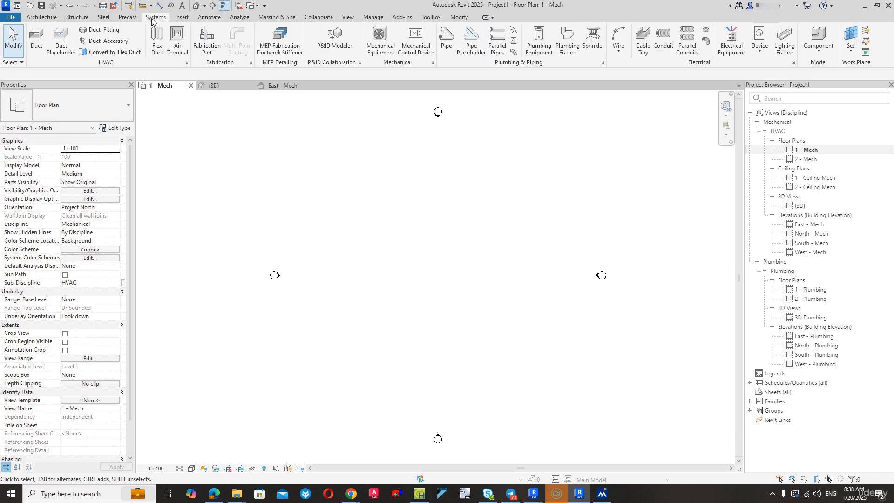
pyautogui.click(381, 38)
pyautogui.click(85, 108)
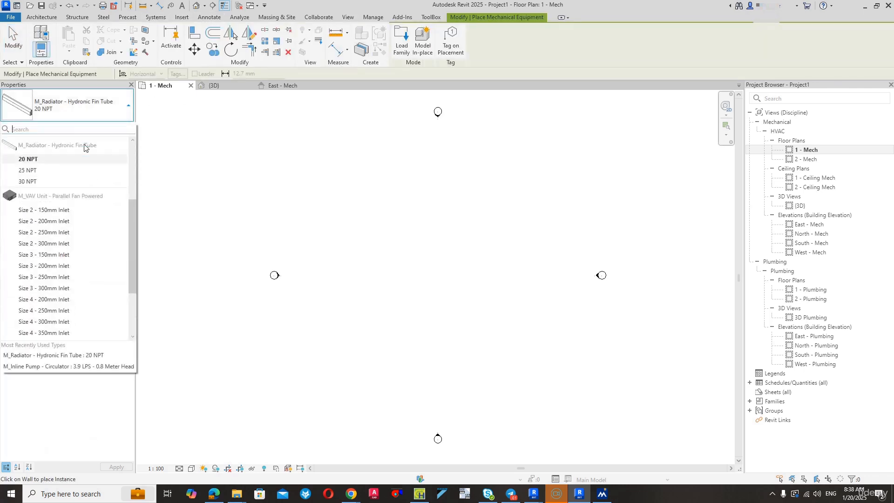
pyautogui.scroll(4, 78, 251)
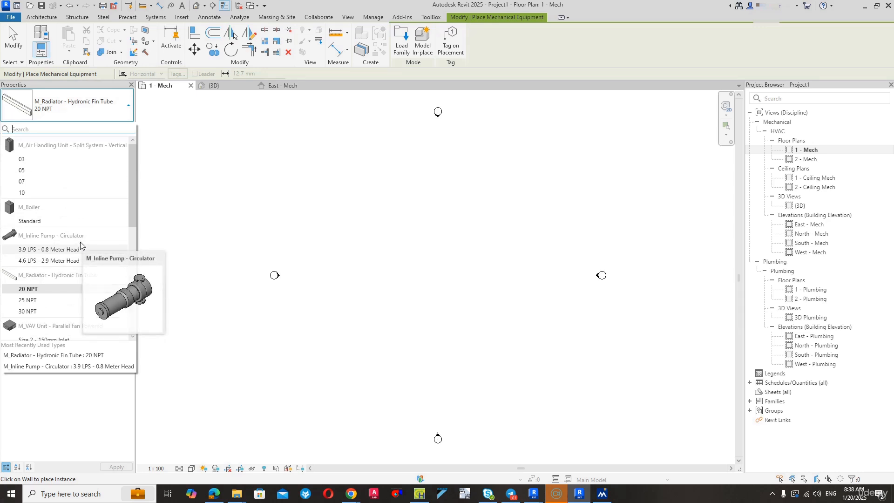
pyautogui.moveTo(19, 242)
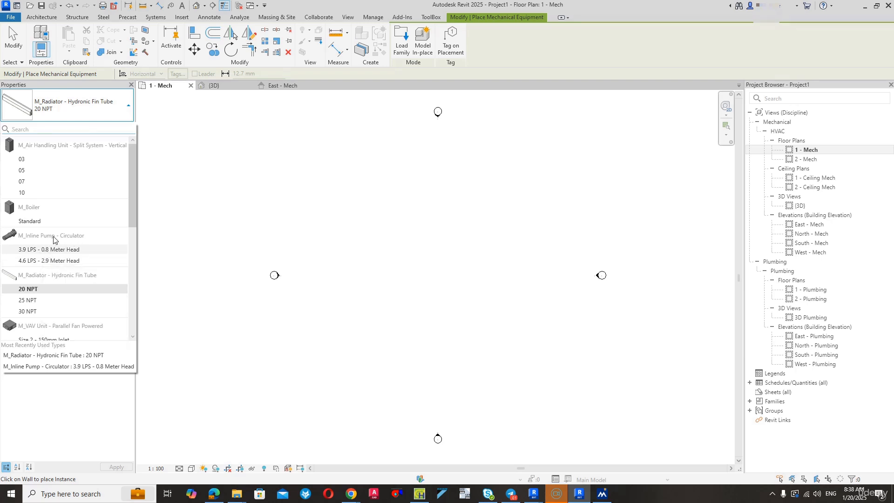
pyautogui.click(29, 250)
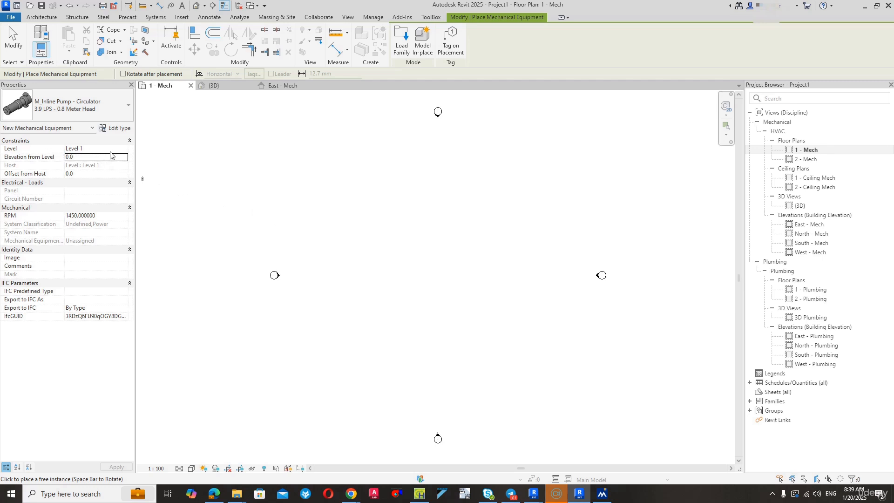
pyautogui.click(124, 150)
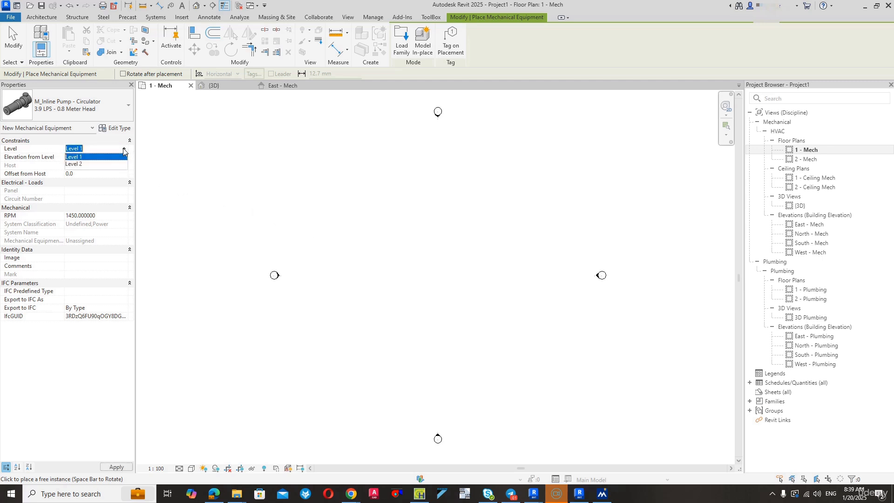
pyautogui.click(87, 160)
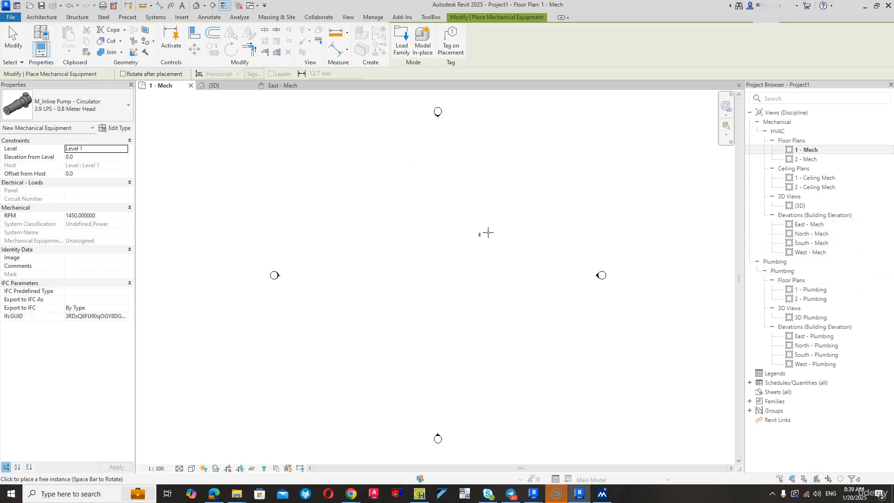
# Check the levels in the East - Mech elevation, and restart the inline pump placement on Level 1 in the 1 - Mech plan
pyautogui.doubleClick(830, 228)
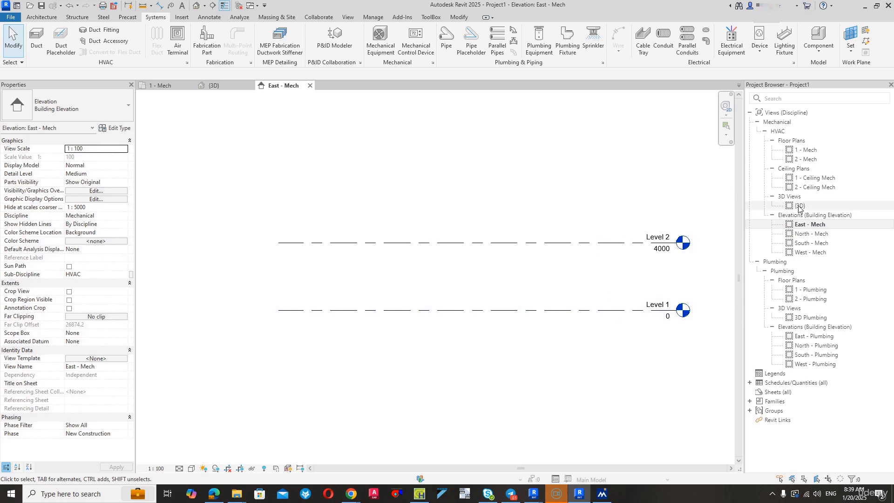
pyautogui.click(762, 151)
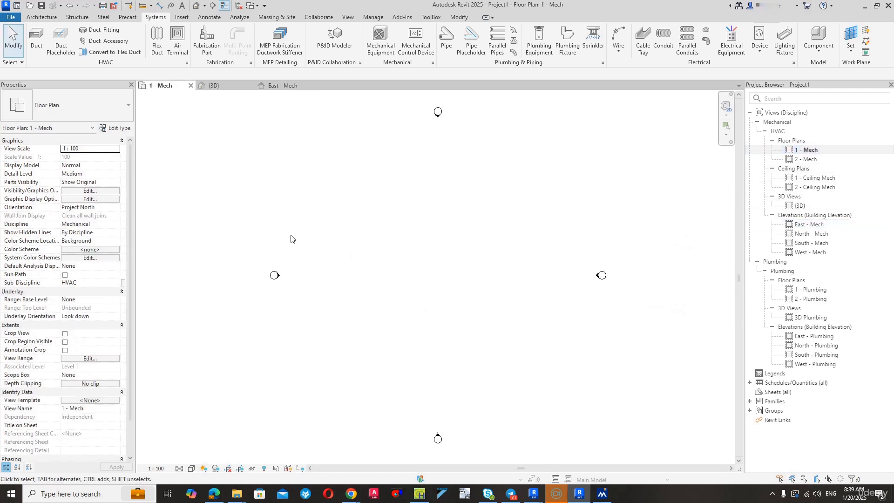
pyautogui.click(380, 41)
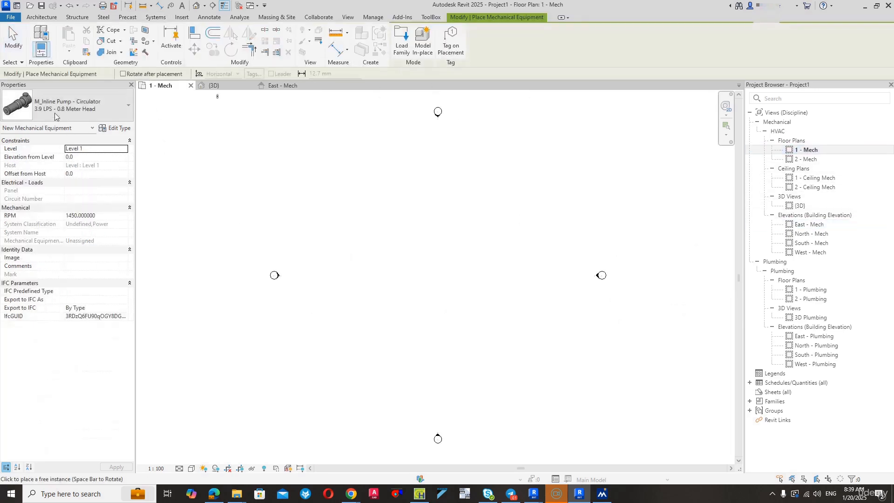
pyautogui.click(84, 149)
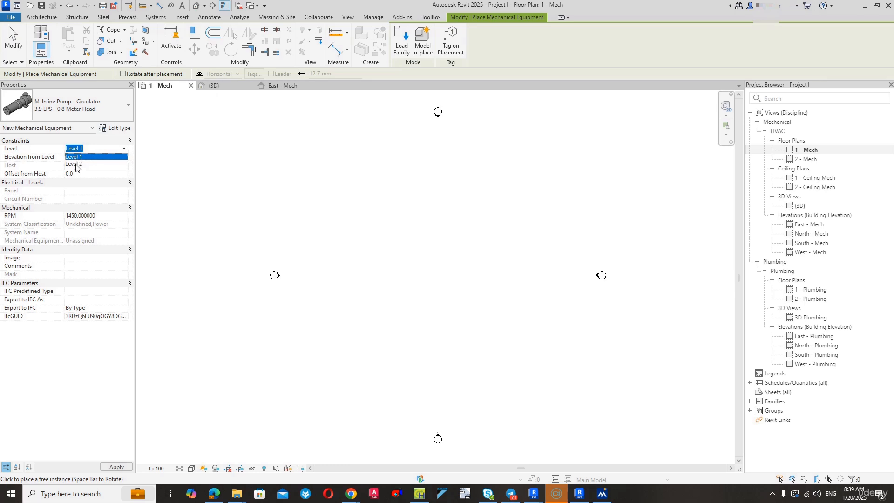
pyautogui.click(87, 157)
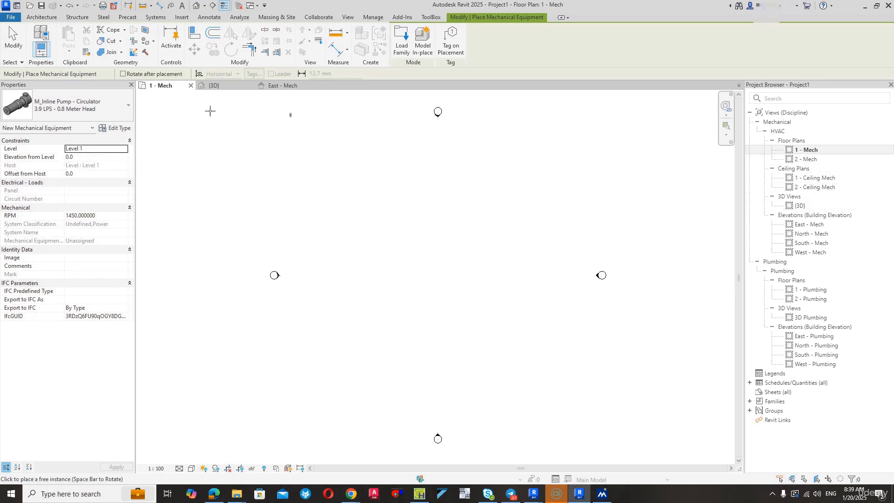
# Try Level 2 as the pump's reference level and set it back to Level 1
pyautogui.click(114, 151)
pyautogui.click(84, 165)
pyautogui.scroll(3, 444, 264)
pyautogui.scroll(-2, 403, 261)
pyautogui.scroll(2, 430, 274)
pyautogui.scroll(-2, 435, 270)
pyautogui.click(125, 149)
pyautogui.click(77, 157)
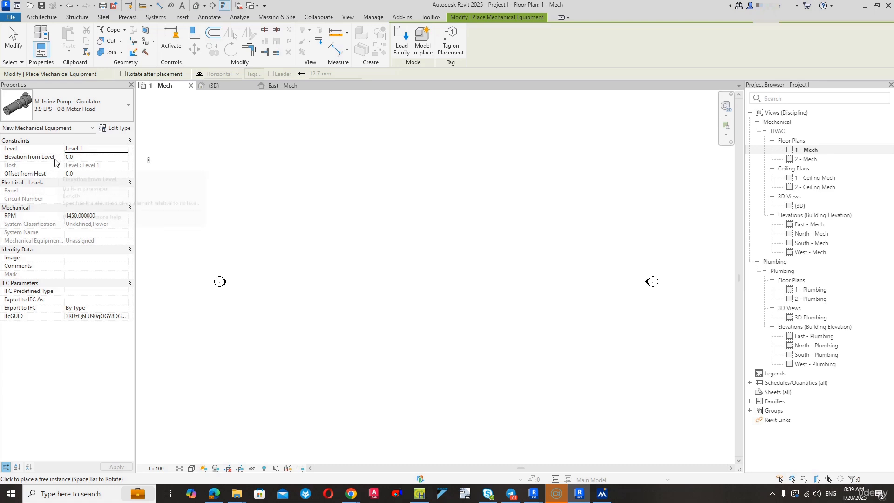
# Set the pump's elevation from level to 1000, place one pump near the middle of the plan and end the placement
pyautogui.click(83, 157)
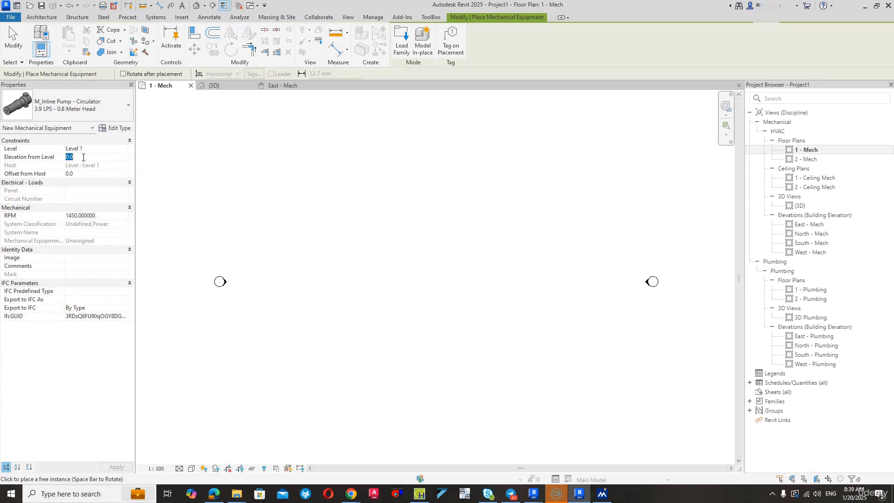
pyautogui.write('100')
pyautogui.click(446, 274)
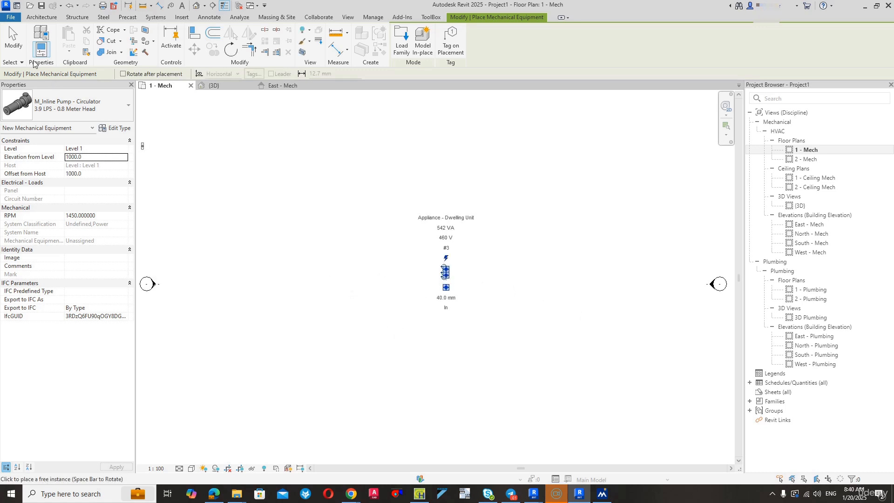
pyautogui.click(12, 40)
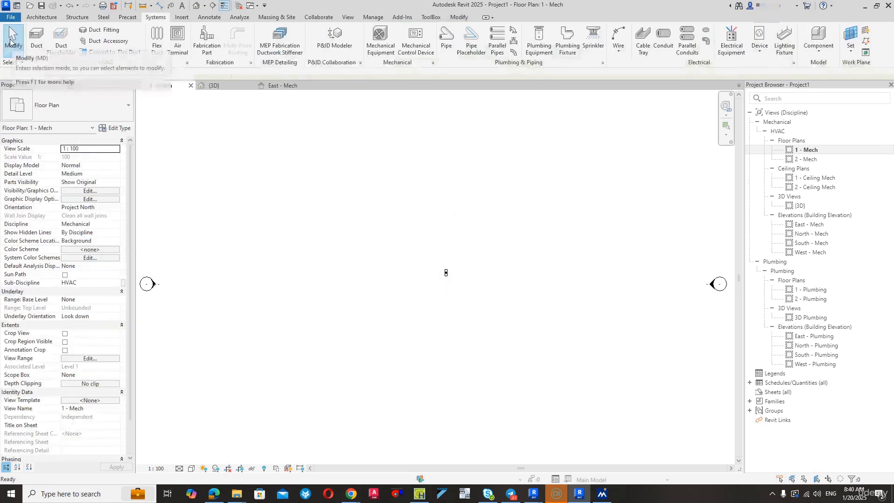
pyautogui.scroll(4, 447, 275)
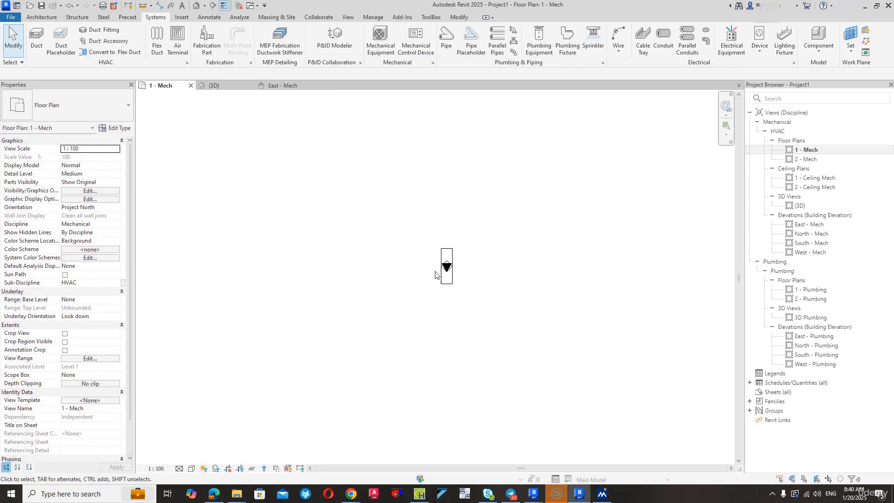
pyautogui.scroll(2, 448, 276)
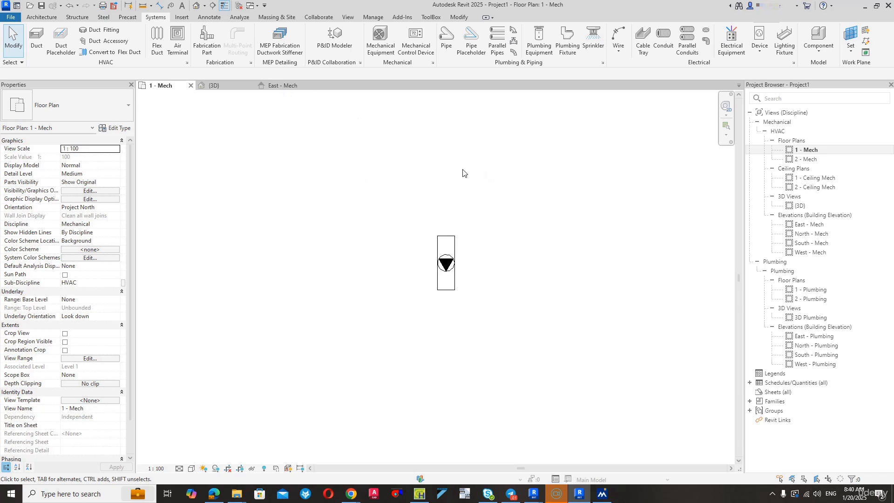
# Inspect the placed pump in the 3D view and its height above Level 1 in the East - Mech elevation
pyautogui.click(197, 6)
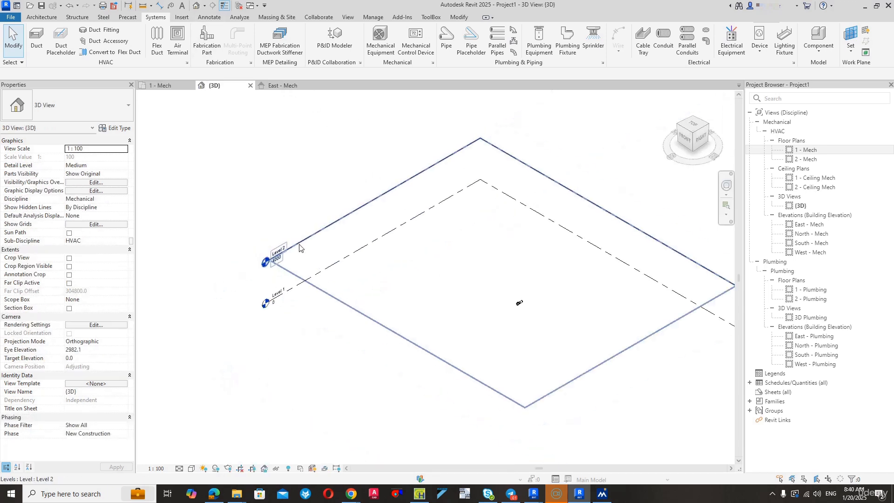
pyautogui.scroll(6, 470, 267)
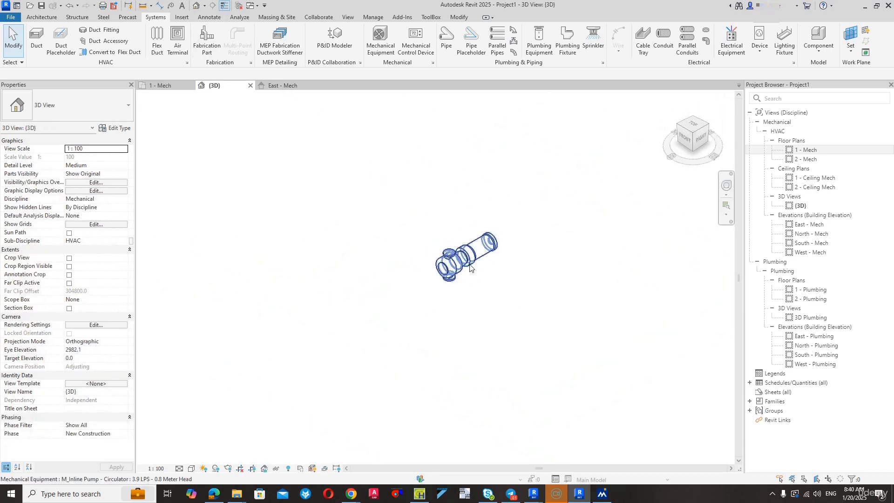
pyautogui.doubleClick(816, 225)
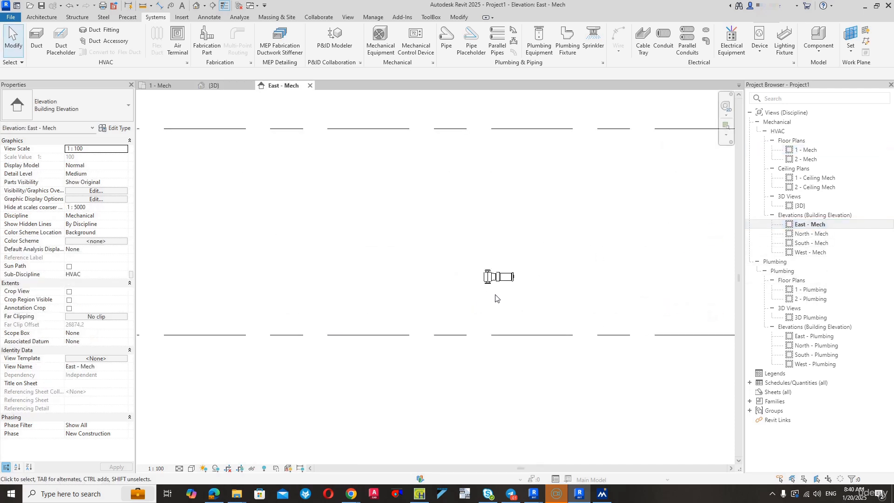
pyautogui.scroll(3, 469, 269)
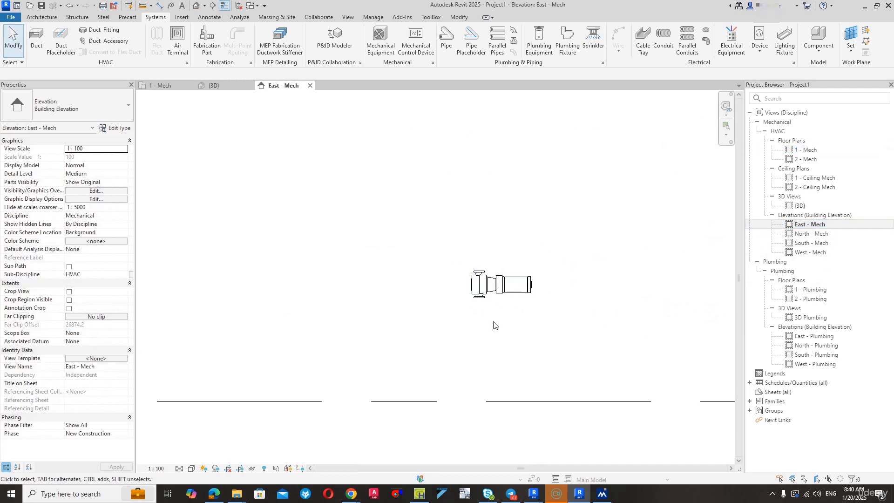
pyautogui.scroll(-4, 494, 325)
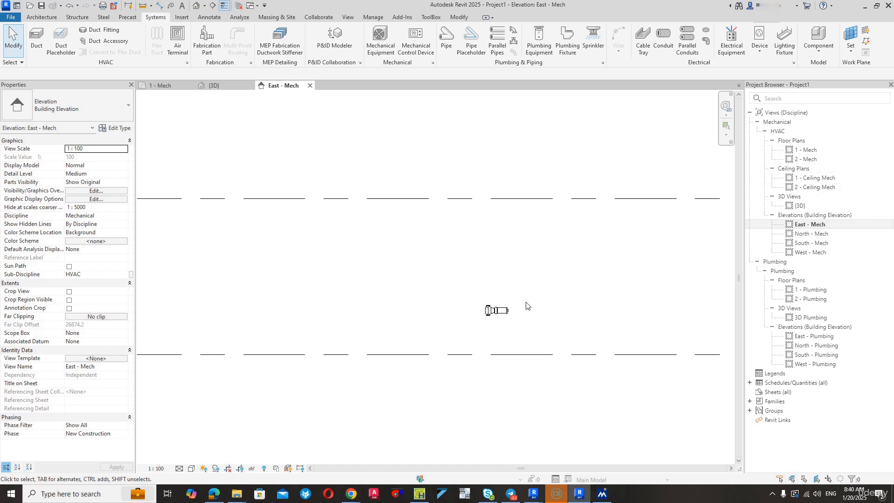
# Reopen the 1 - Mech floor plan and fit the whole plan in view
pyautogui.click(814, 151)
pyautogui.doubleClick(814, 151)
pyautogui.press('z')
pyautogui.press('f')
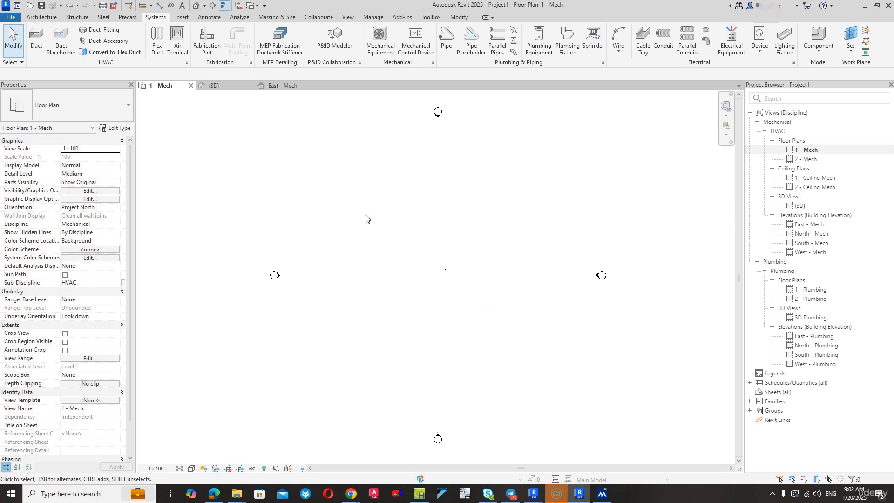
# Select Level 1 in the 3D view, check the selection in the East - Mech elevation and delete the level with its dependent views
pyautogui.click(218, 89)
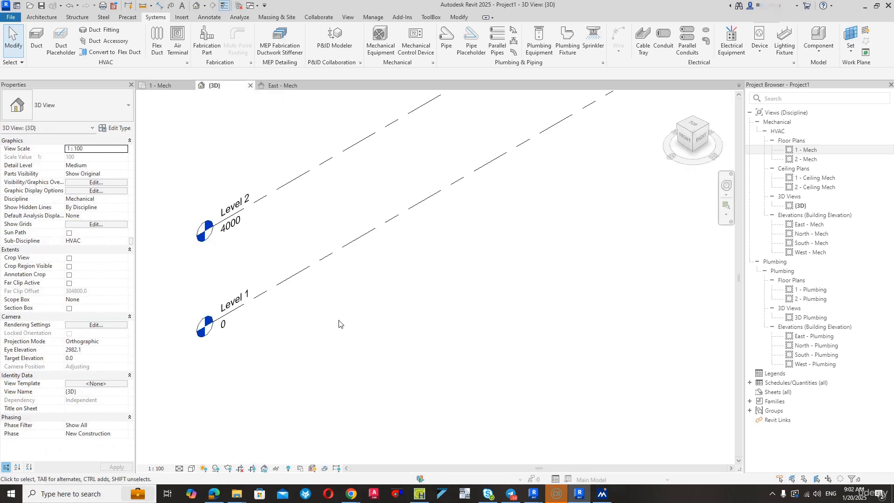
pyautogui.moveTo(340, 321); pyautogui.dragTo(311, 253)
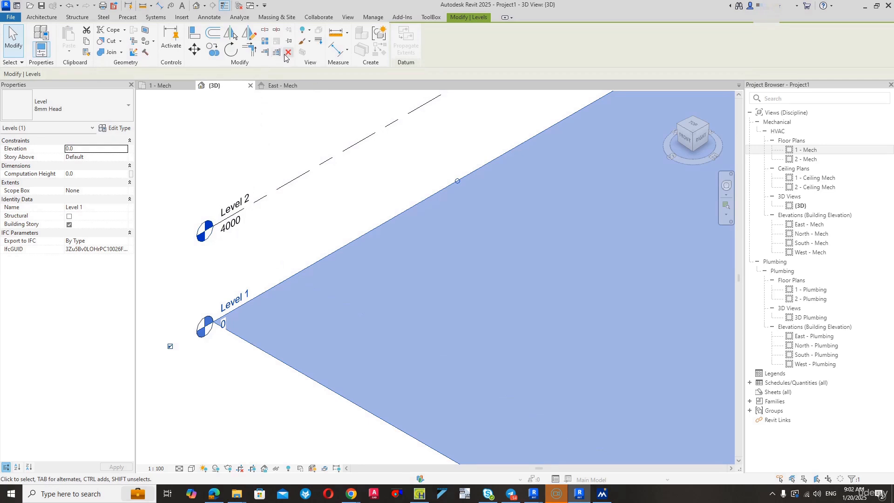
pyautogui.click(281, 87)
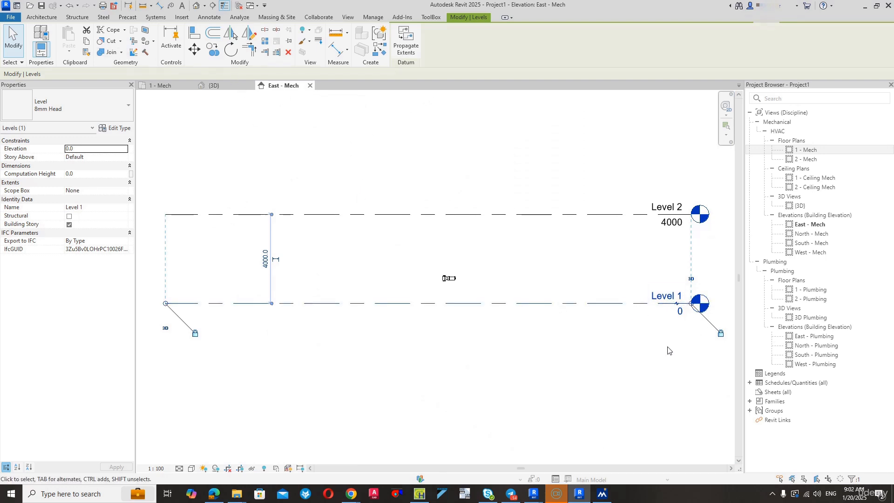
pyautogui.click(854, 479)
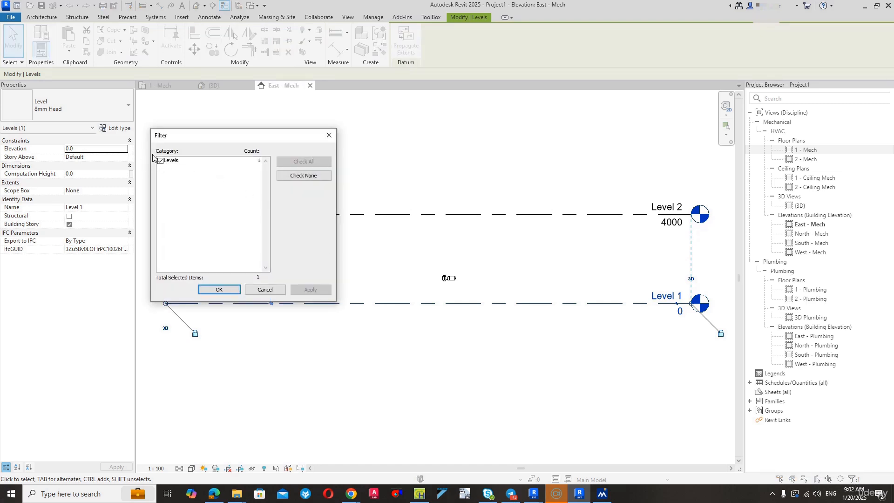
pyautogui.click(273, 292)
pyautogui.click(288, 53)
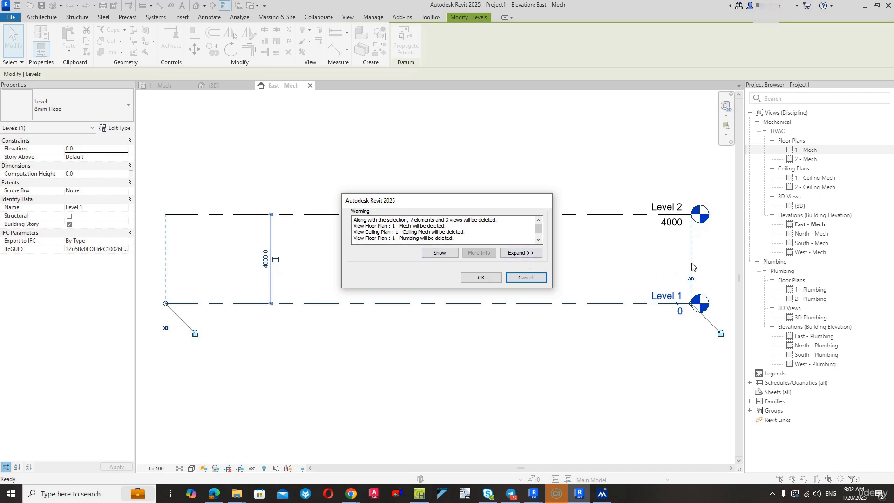
pyautogui.click(480, 279)
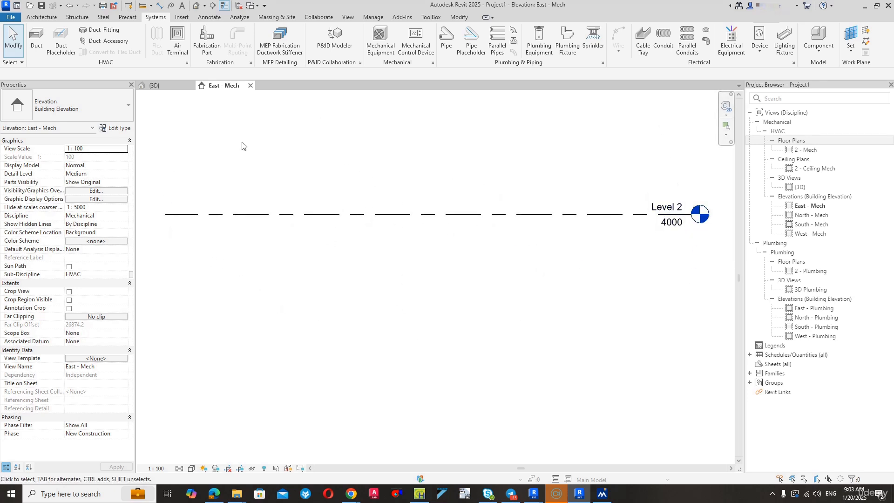
# Undo the deletion of Level 1 and dismiss the save reminder without saving
pyautogui.click(77, 6)
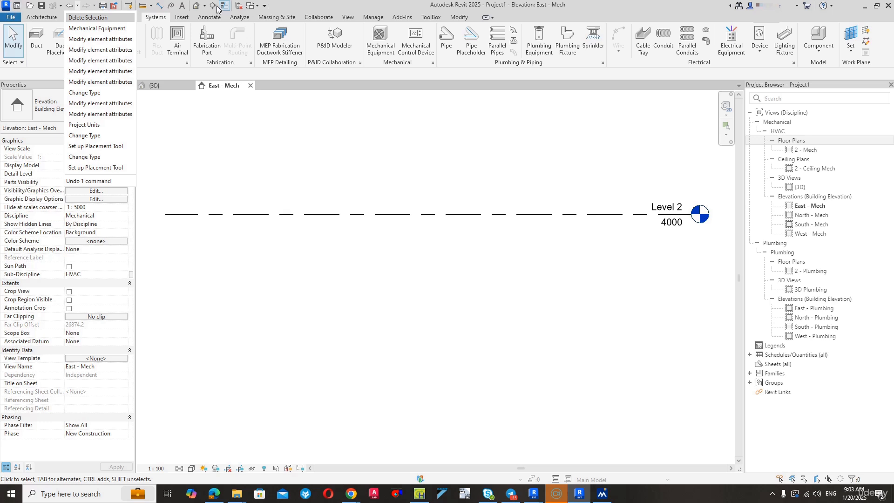
pyautogui.click(255, 117)
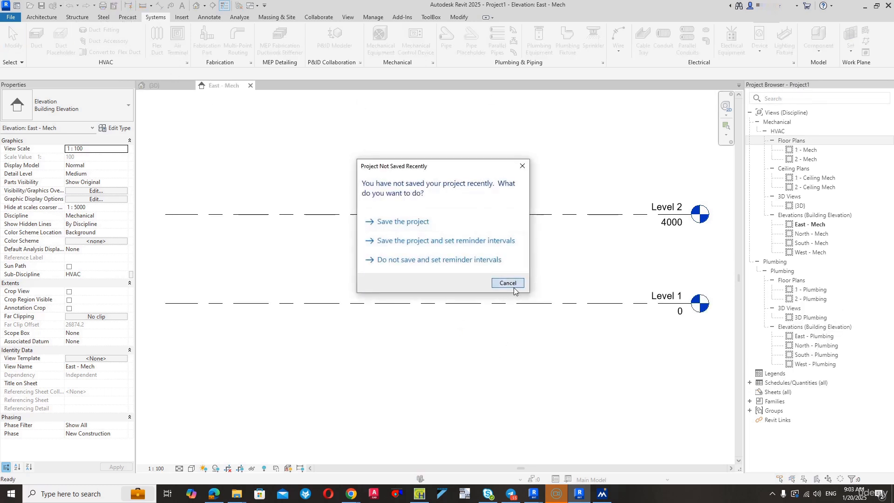
pyautogui.click(507, 283)
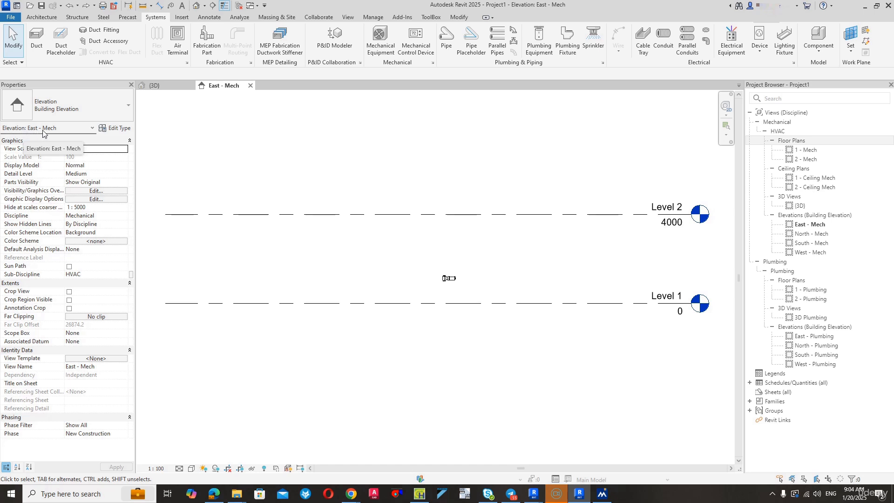
# Change the pump in the East - Mech elevation to the M_Inline Pump - Circulator type 4.6 LPS - 2.9 Meter Head
pyautogui.click(450, 278)
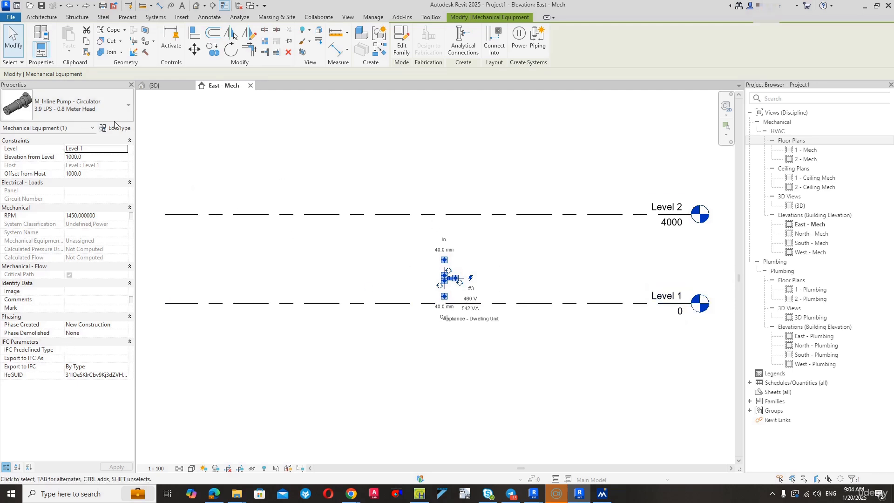
pyautogui.click(102, 108)
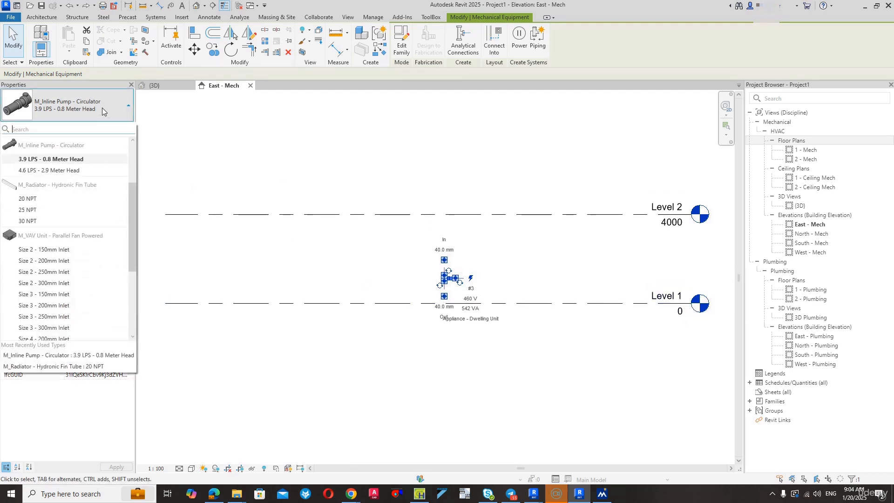
pyautogui.click(44, 171)
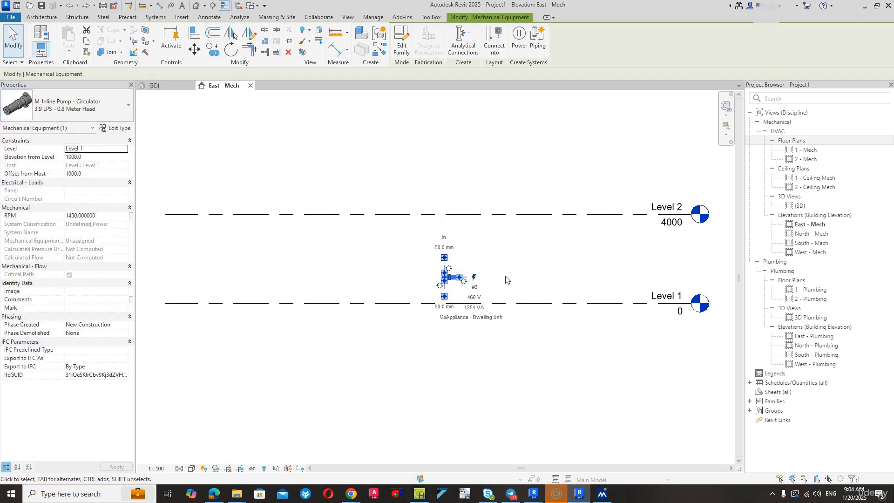
# Swap the pump for the M_VAV Unit - Parallel Fan Powered type Size 2 - 150mm Inlet and deselect it
pyautogui.click(56, 108)
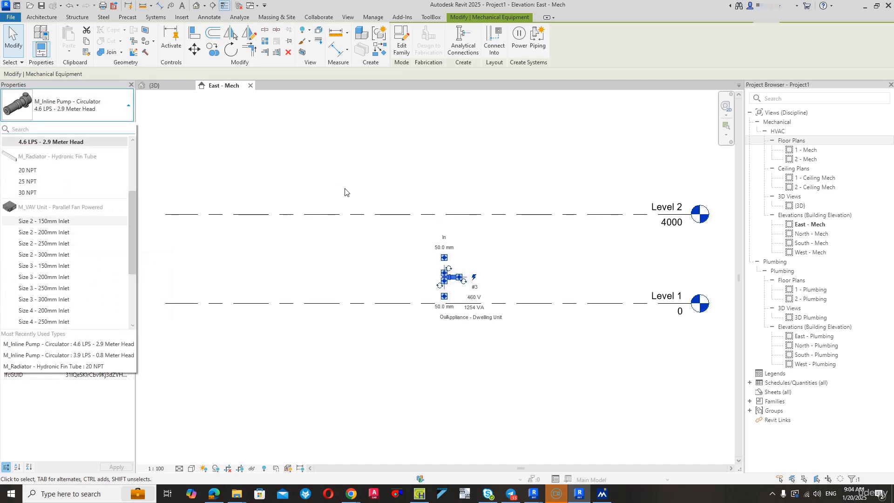
pyautogui.press('Escape')
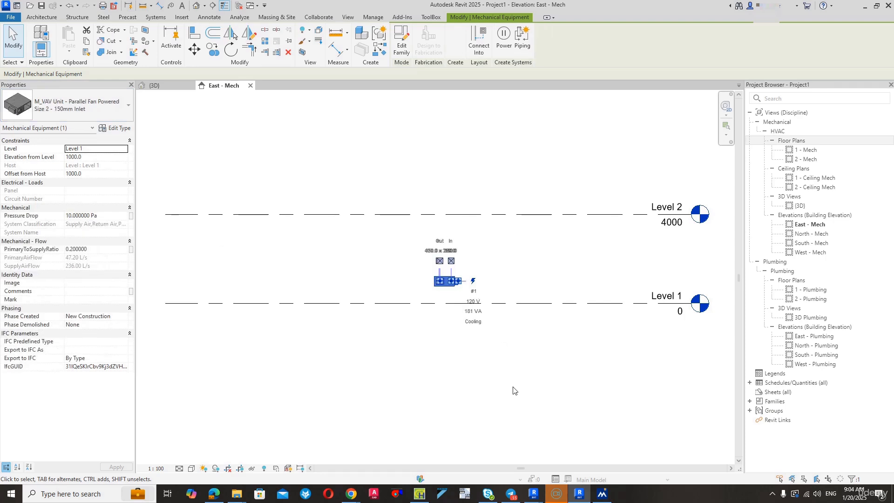
pyautogui.click(474, 339)
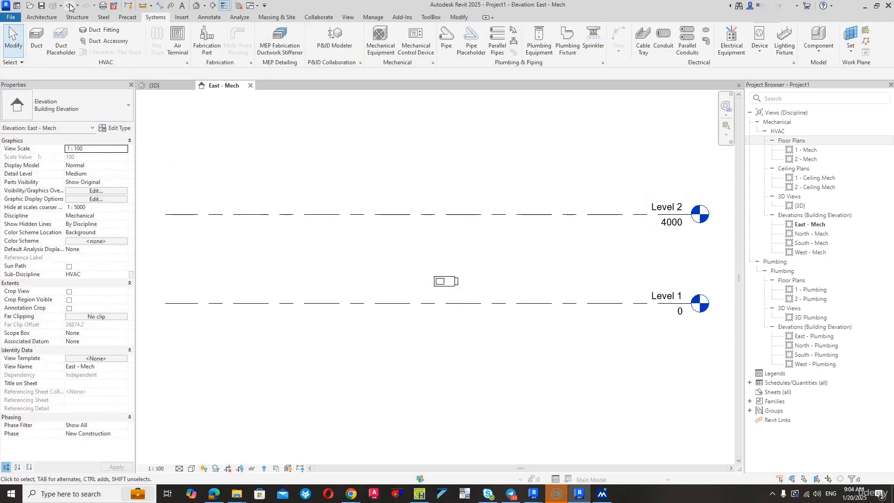
# Examine the VAV unit in the 3D view from corner and top directions, and its height between the levels in the East - Mech elevation
pyautogui.click(155, 86)
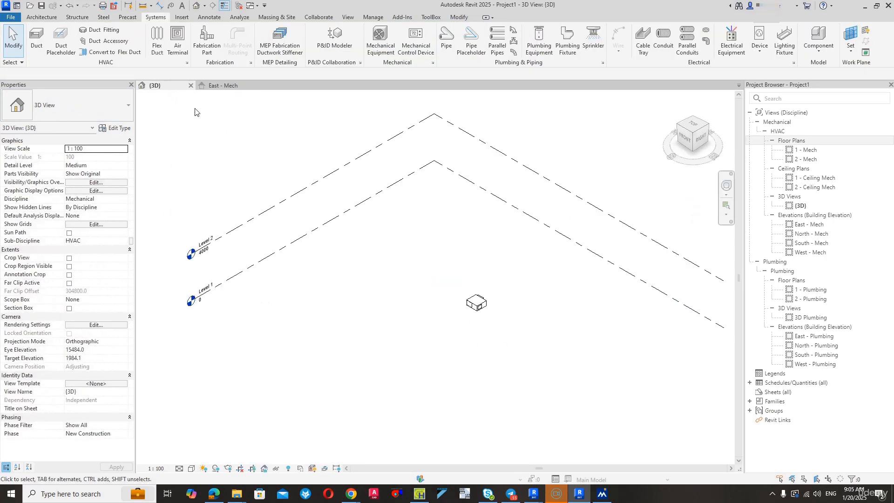
pyautogui.scroll(5, 478, 300)
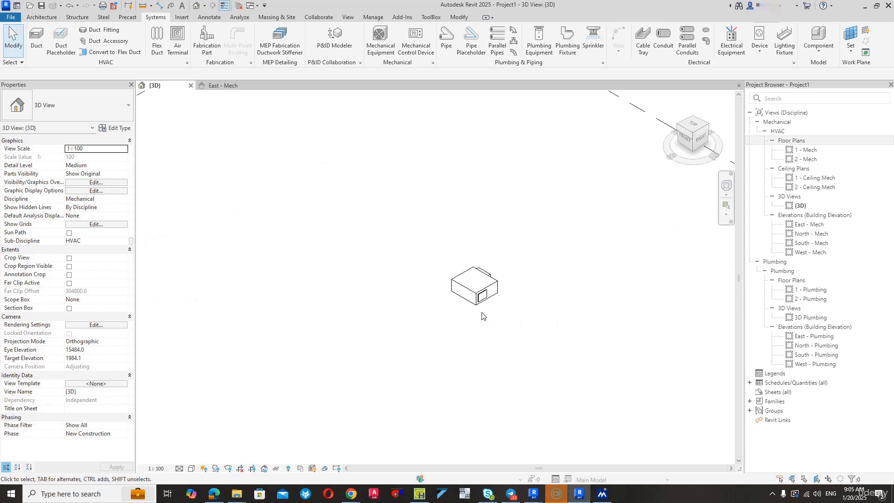
pyautogui.scroll(-6, 477, 298)
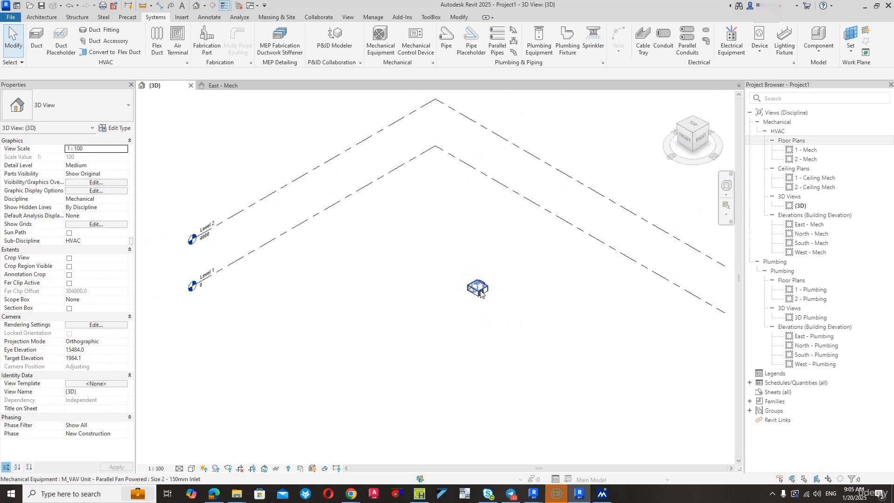
pyautogui.click(695, 130)
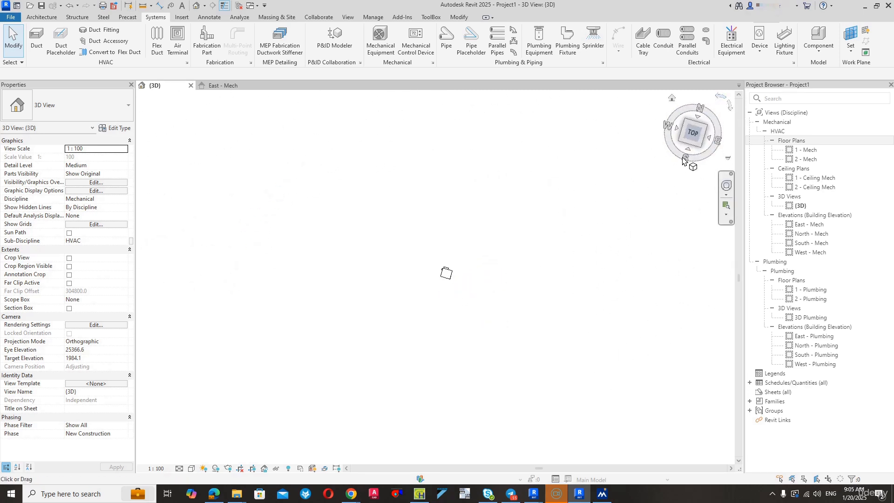
pyautogui.click(704, 143)
pyautogui.scroll(2, 442, 279)
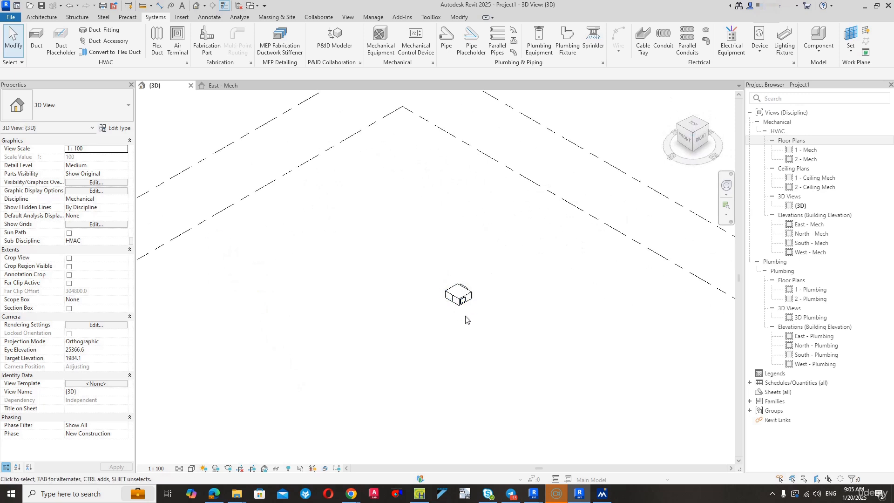
pyautogui.scroll(-1, 477, 326)
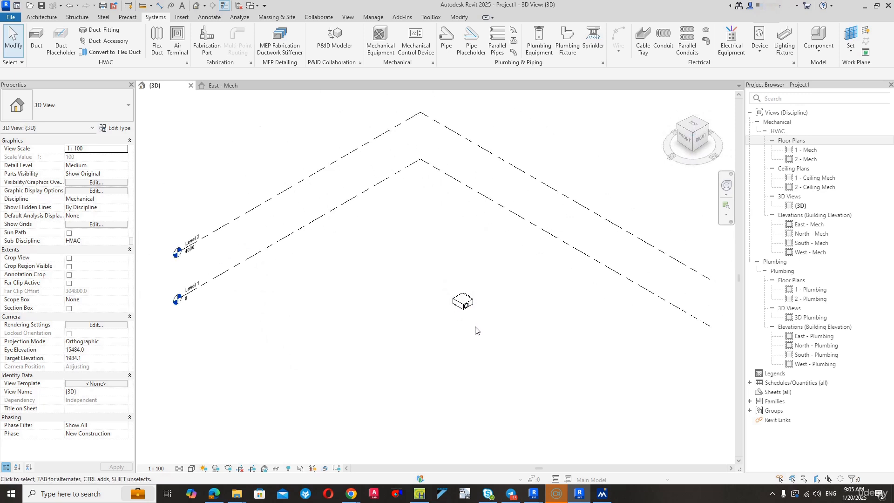
pyautogui.scroll(1, 457, 315)
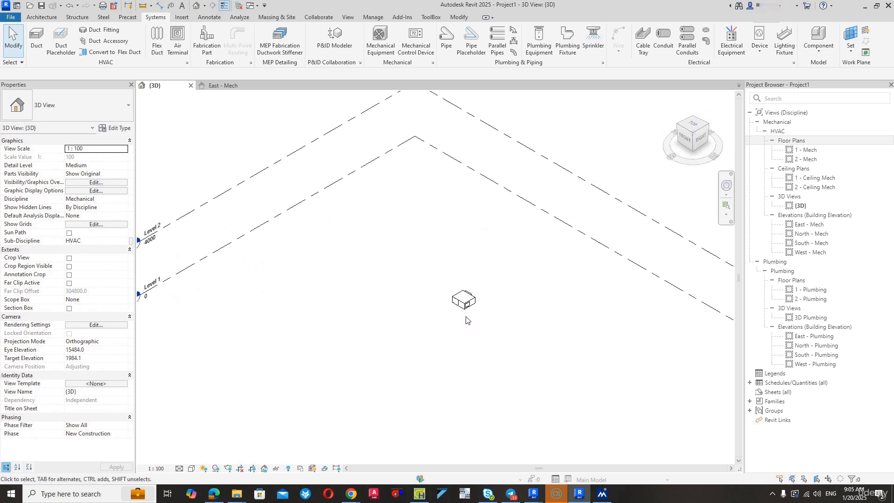
pyautogui.moveTo(504, 335)
pyautogui.keyDown('shift'); pyautogui.mouseDown(button='middle')
pyautogui.moveTo(519, 286)
pyautogui.moveTo(525, 315)
pyautogui.moveTo(470, 286)
pyautogui.moveTo(457, 248)
pyautogui.moveTo(508, 230)
pyautogui.moveTo(537, 261)
pyautogui.moveTo(502, 322)
pyautogui.moveTo(491, 280)
pyautogui.moveTo(523, 240)
pyautogui.moveTo(523, 328)
pyautogui.moveTo(488, 338)
pyautogui.mouseUp(button='middle'); pyautogui.keyUp('shift')
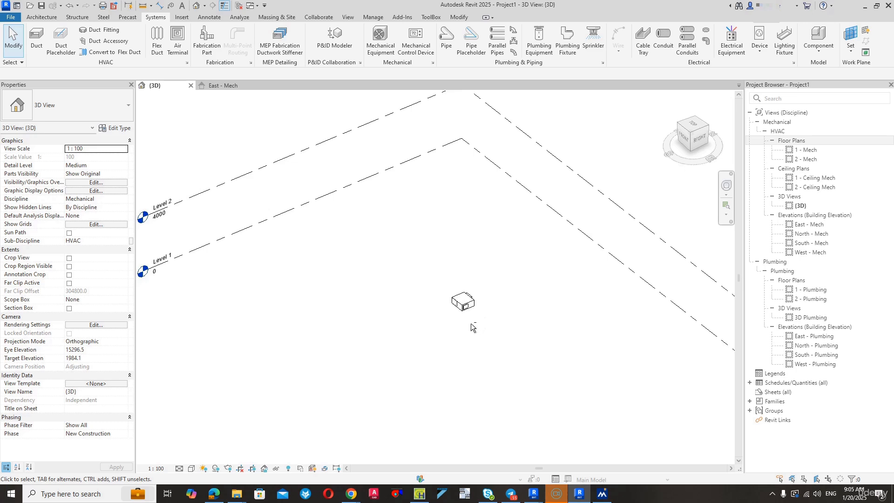
pyautogui.keyDown('shift'); pyautogui.moveTo(473, 328); pyautogui.dragTo(501, 331, button='middle'); pyautogui.keyUp('shift')
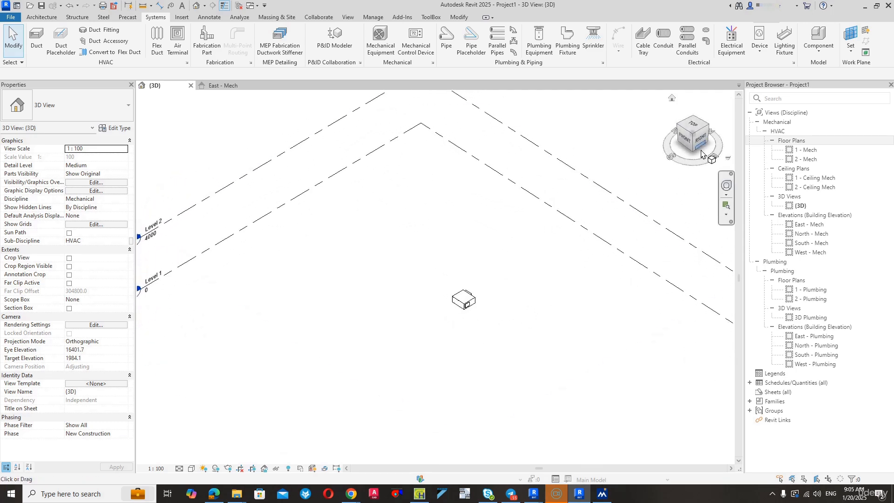
pyautogui.click(693, 126)
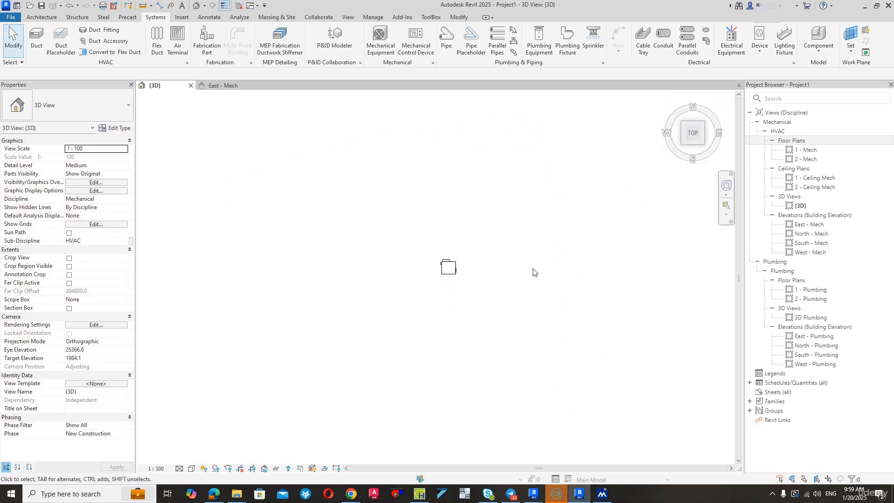
pyautogui.click(231, 87)
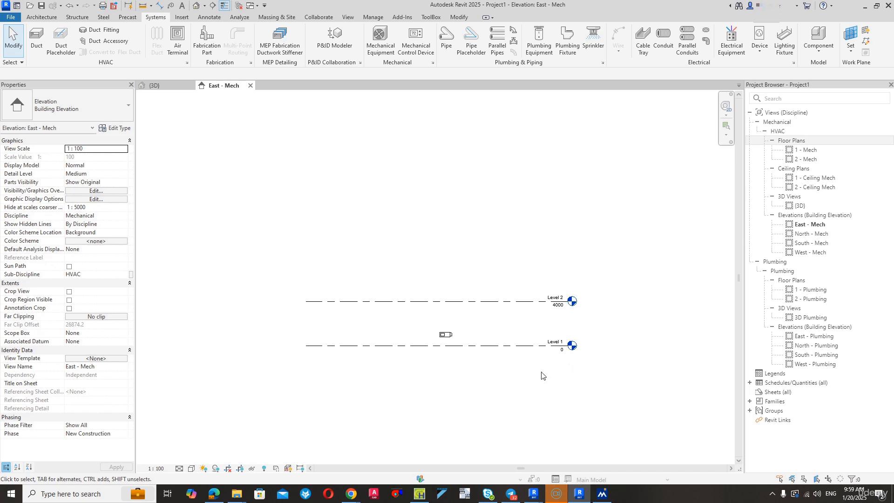
pyautogui.scroll(1, 546, 369)
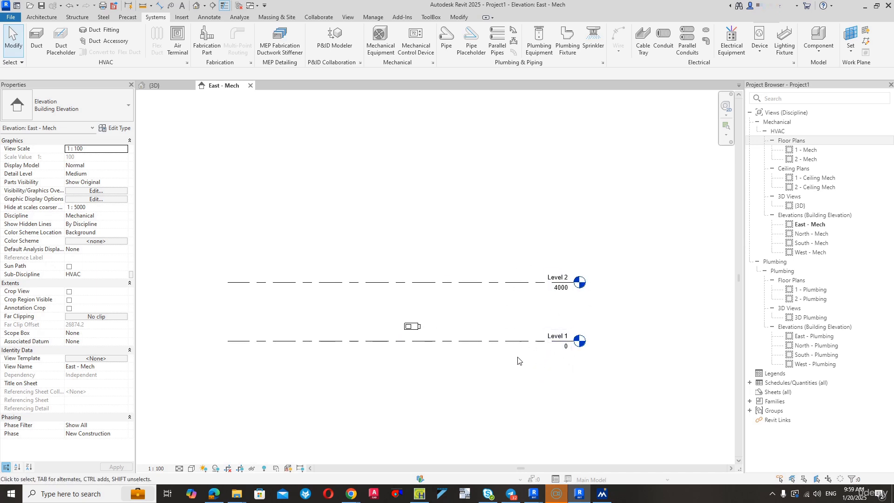
pyautogui.scroll(-1, 518, 361)
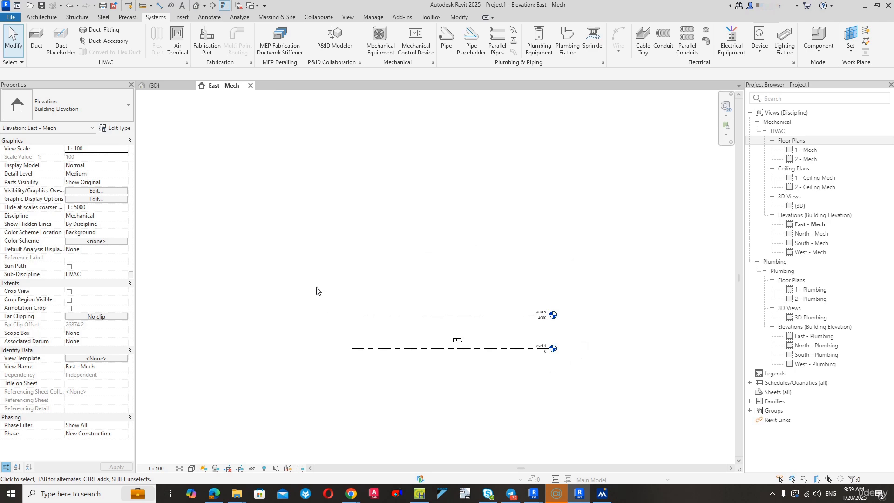
# Delete the VAV unit from the model in the 3D view
pyautogui.click(165, 86)
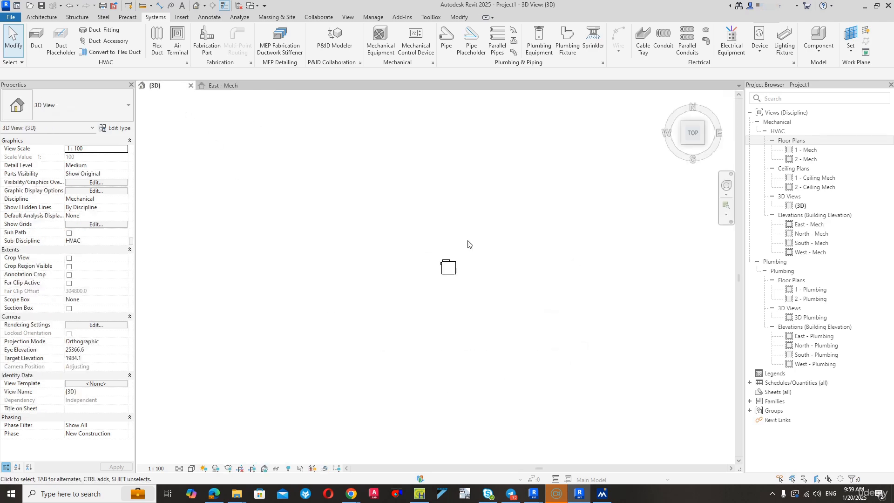
pyautogui.click(437, 290)
pyautogui.press('Delete')
# Save the project as 00-Commercial Center HVAC.rvt in the 00-Models folder of the desktop's HVAC Design Course folder
pyautogui.click(40, 6)
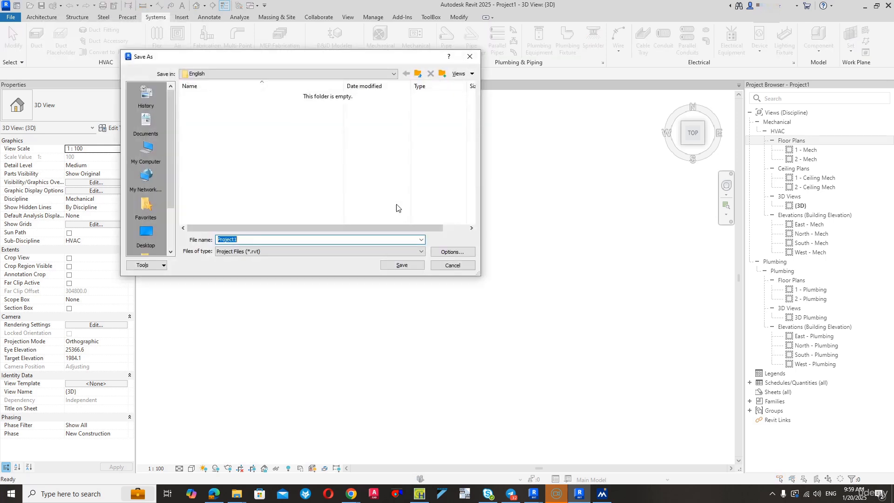
pyautogui.click(148, 231)
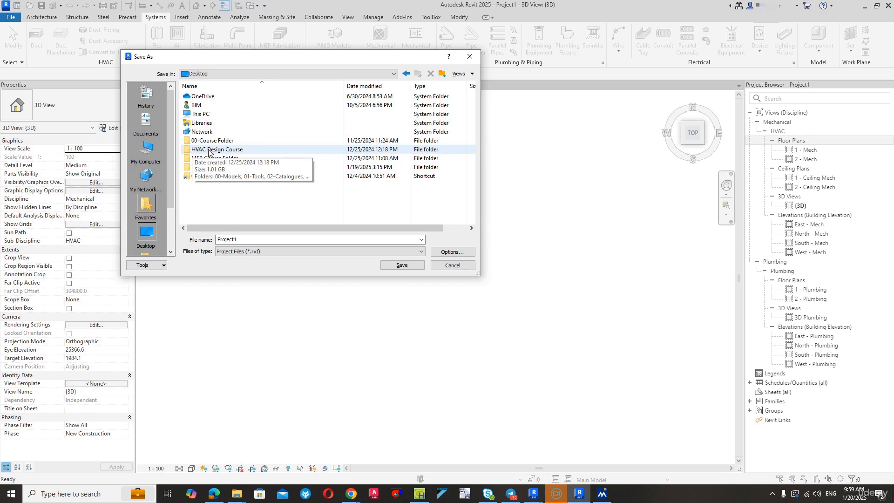
pyautogui.doubleClick(209, 150)
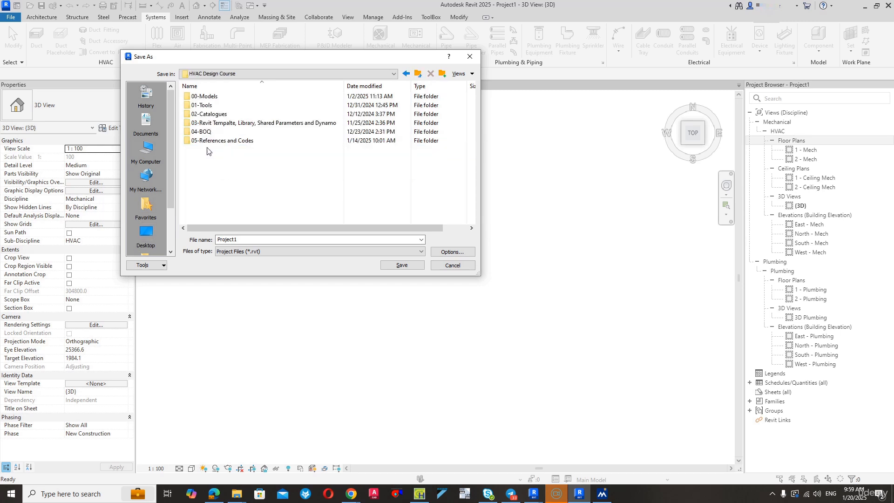
pyautogui.click(210, 97)
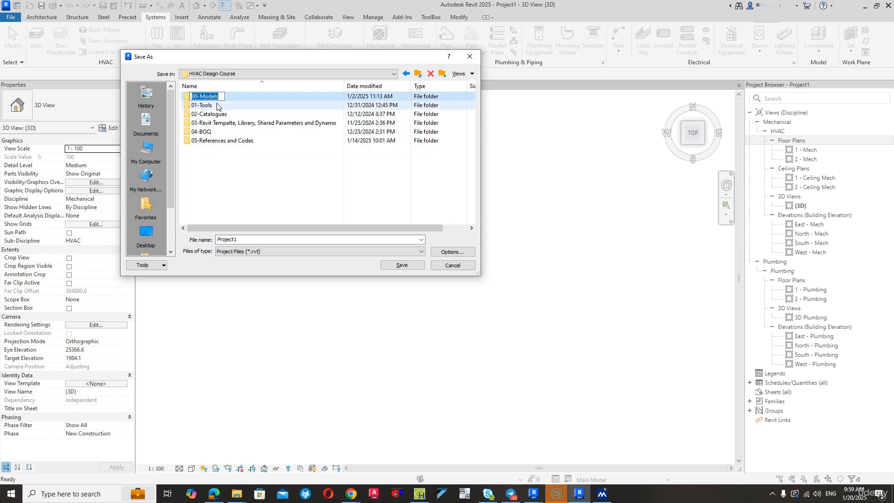
pyautogui.doubleClick(210, 98)
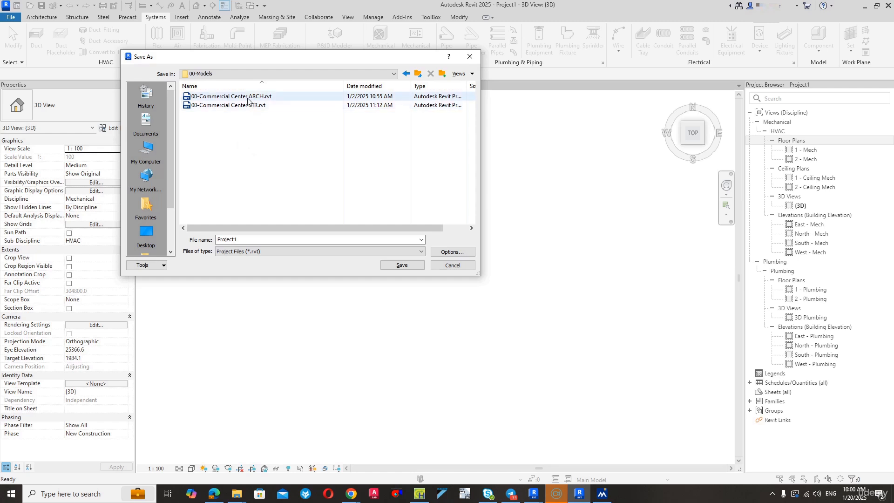
pyautogui.click(261, 97)
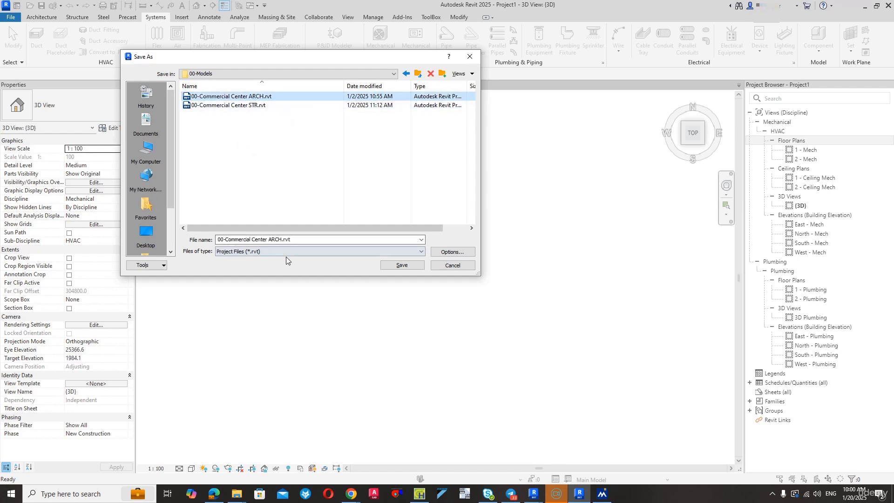
pyautogui.click(282, 240)
pyautogui.moveTo(282, 240); pyautogui.dragTo(275, 240)
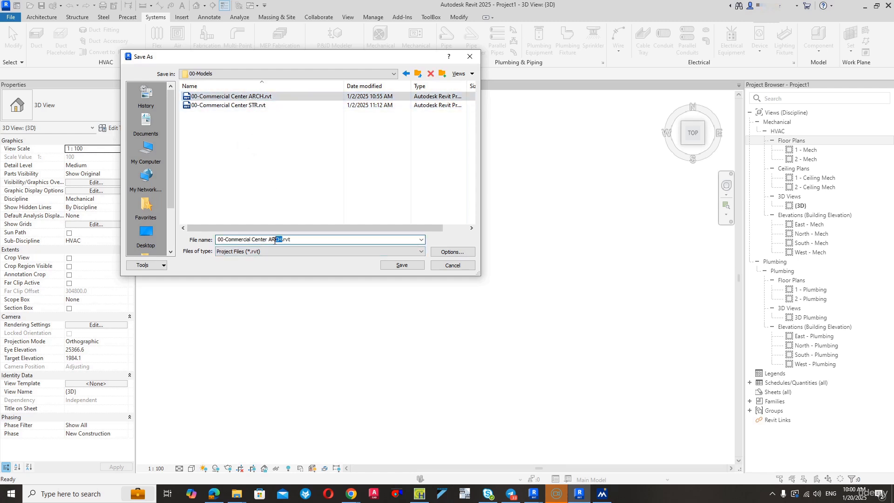
pyautogui.write('HV')
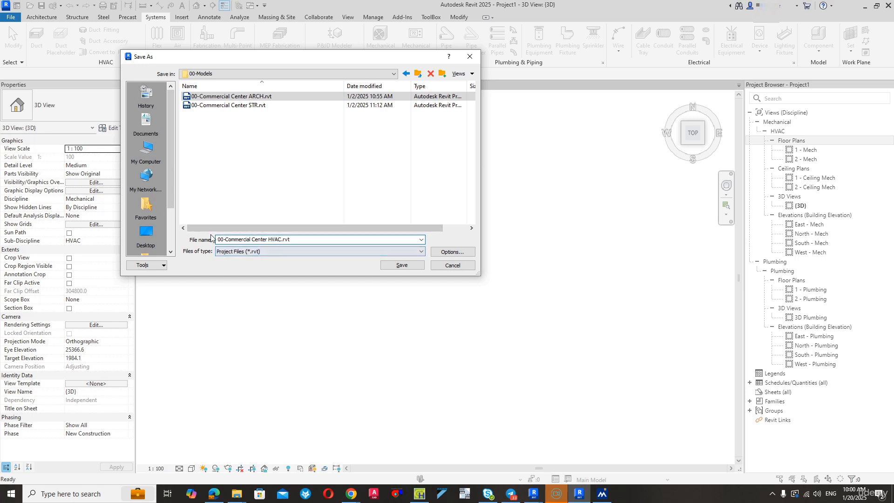
pyautogui.click(403, 265)
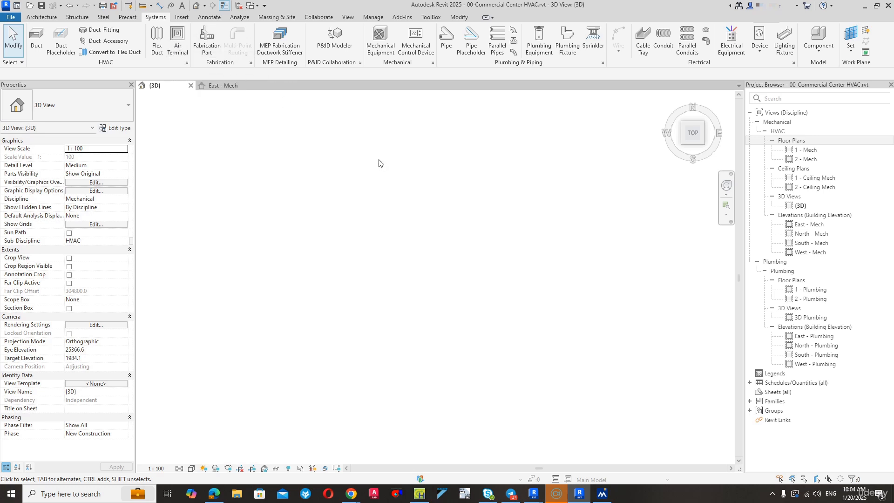
# Examine the air terminal types available for placement, and leave the command without placing one
pyautogui.click(176, 44)
pyautogui.click(79, 113)
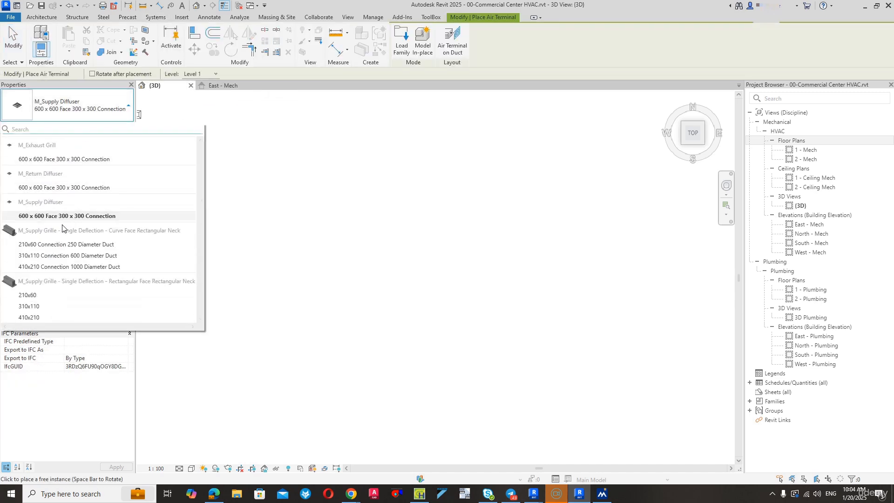
pyautogui.click(11, 37)
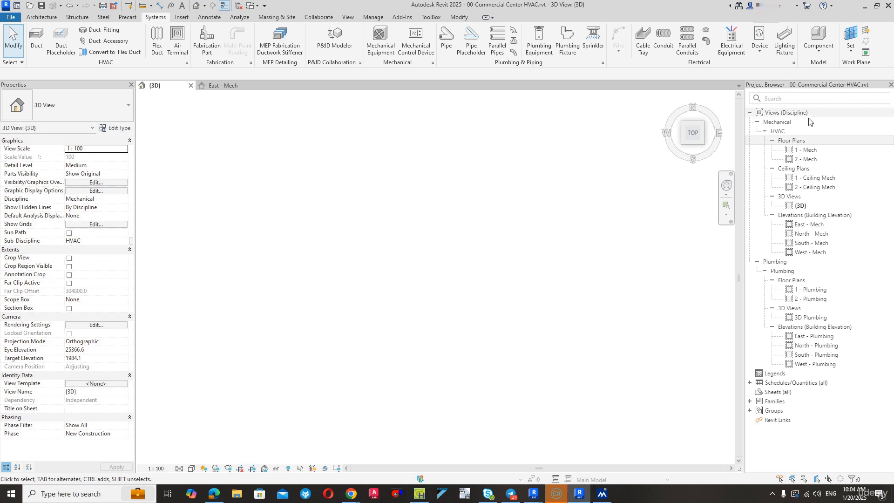
# View the 1 - Mech floor plan, and examine the levels in the {3D} view from the top-front-right corner
pyautogui.doubleClick(808, 154)
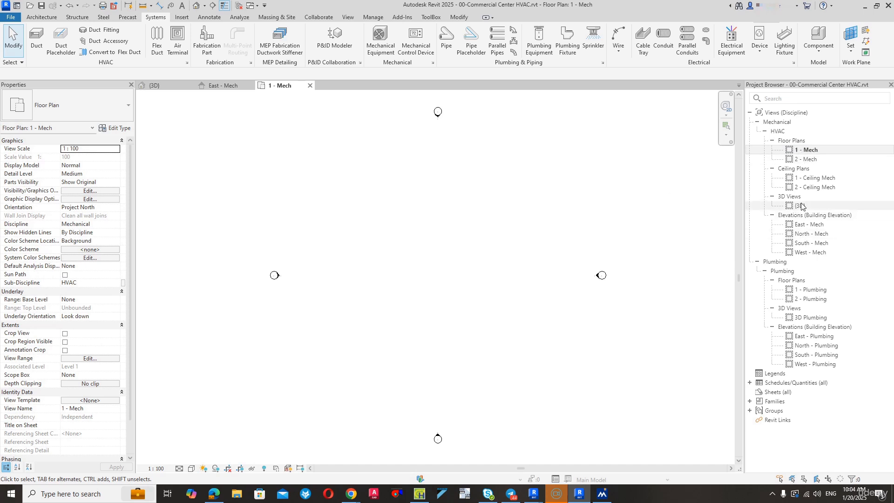
pyautogui.doubleClick(800, 206)
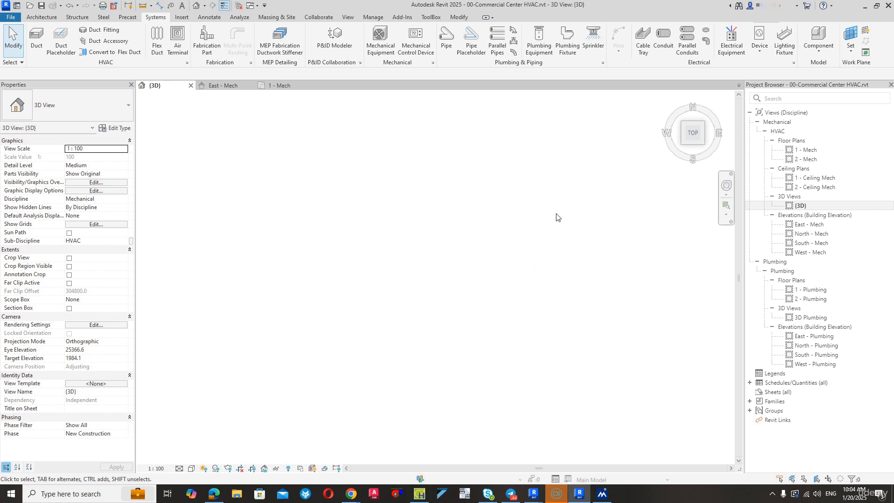
pyautogui.click(707, 143)
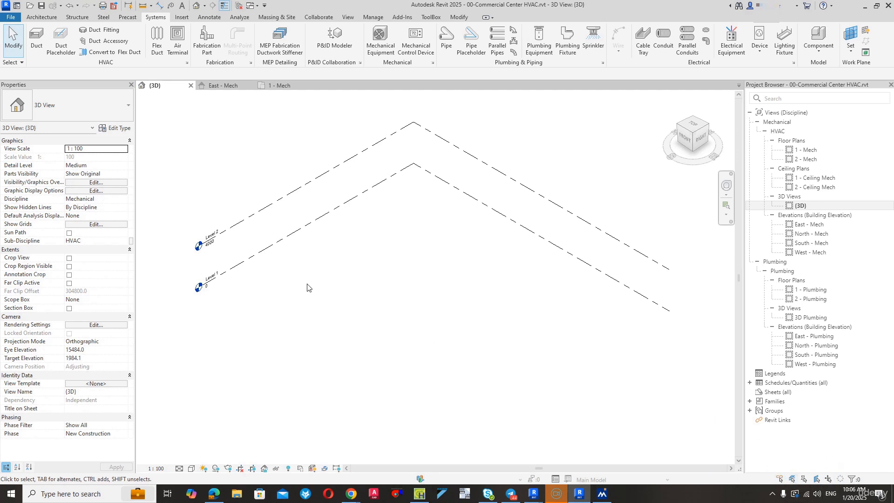
# Close the {3D}, East - Mech and 1 - Mech views, leaving 1 - Mech for last to close the project
pyautogui.click(280, 88)
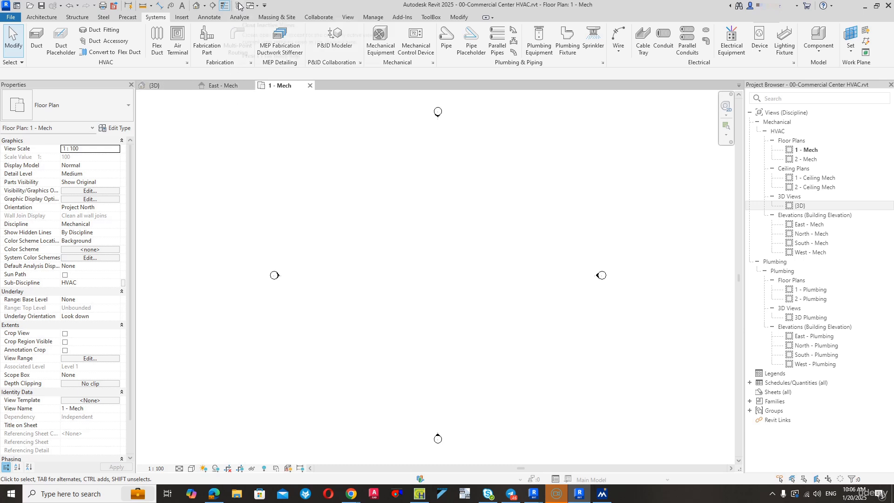
pyautogui.click(191, 85)
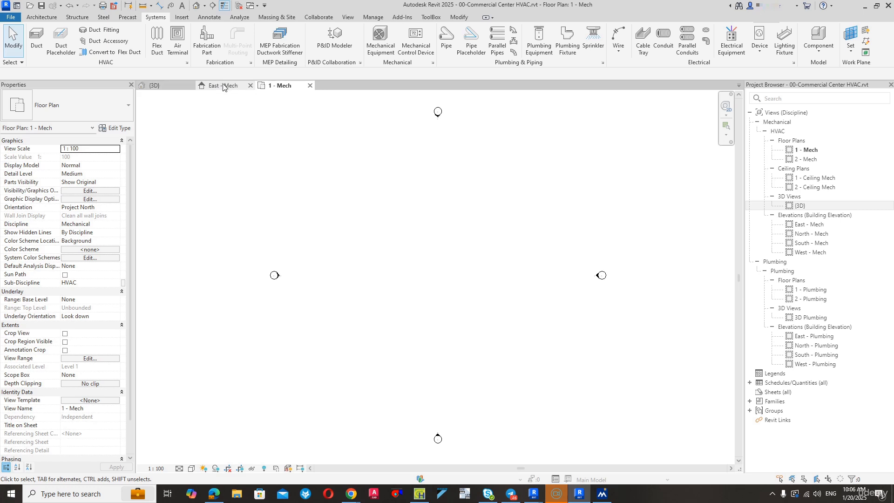
pyautogui.click(250, 85)
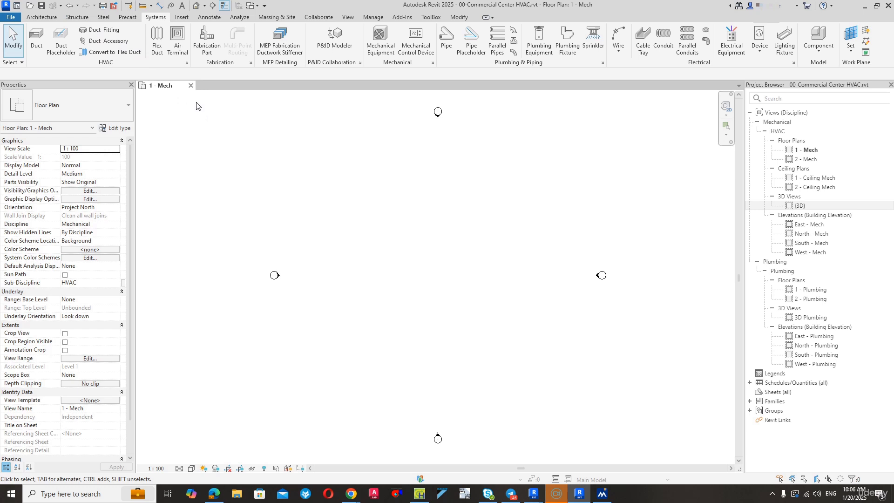
pyautogui.click(190, 85)
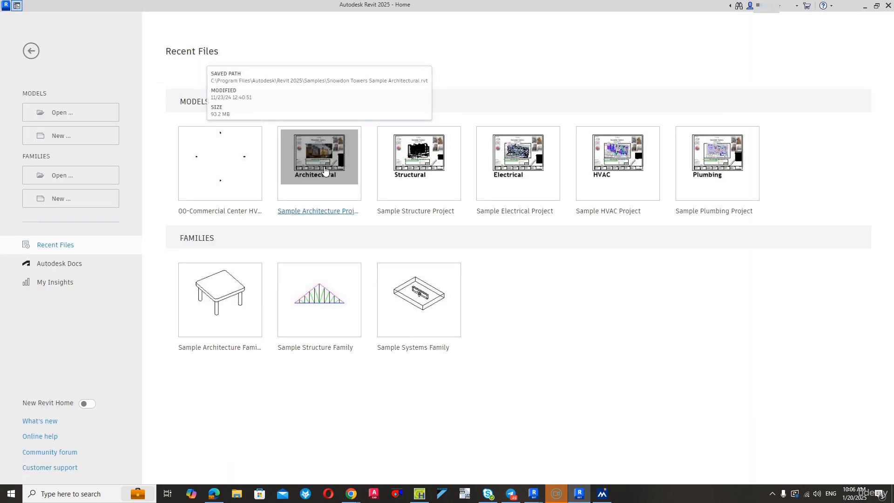